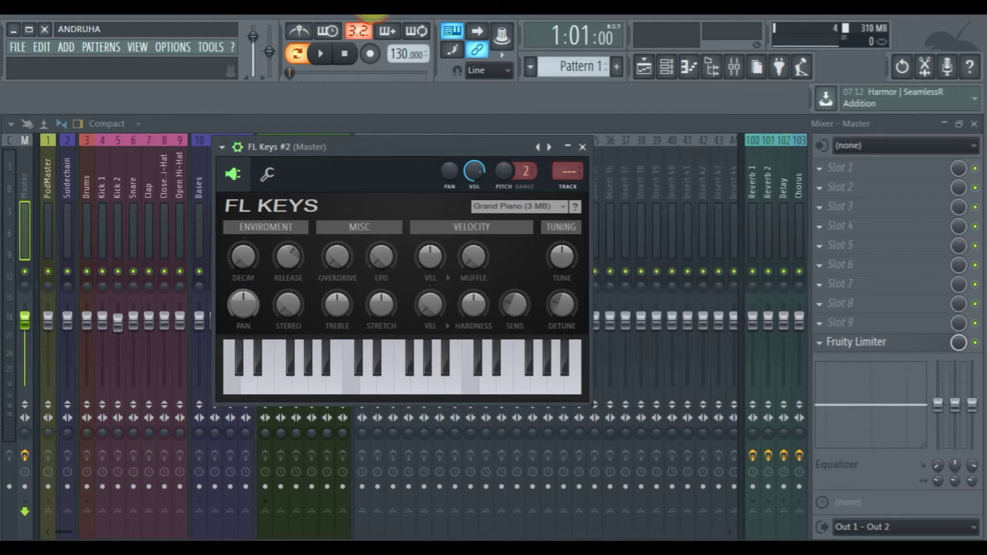
# Step: Open the FL Keys #2 notes in the piano roll and lengthen the melody notes from G5 through the final A5 to close the gaps
pyautogui.click(668, 67)
pyautogui.click(562, 315)
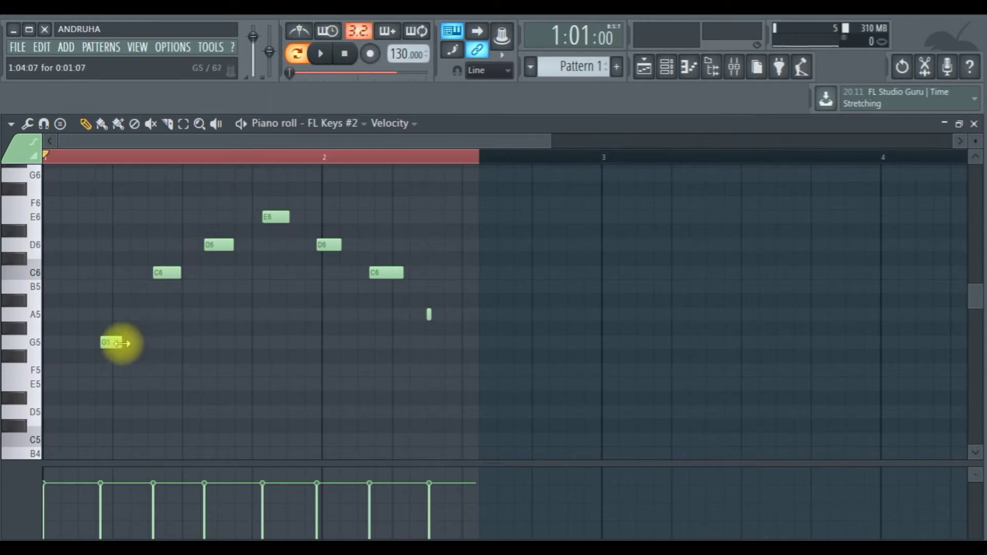
pyautogui.moveTo(122, 343); pyautogui.dragTo(149, 344)
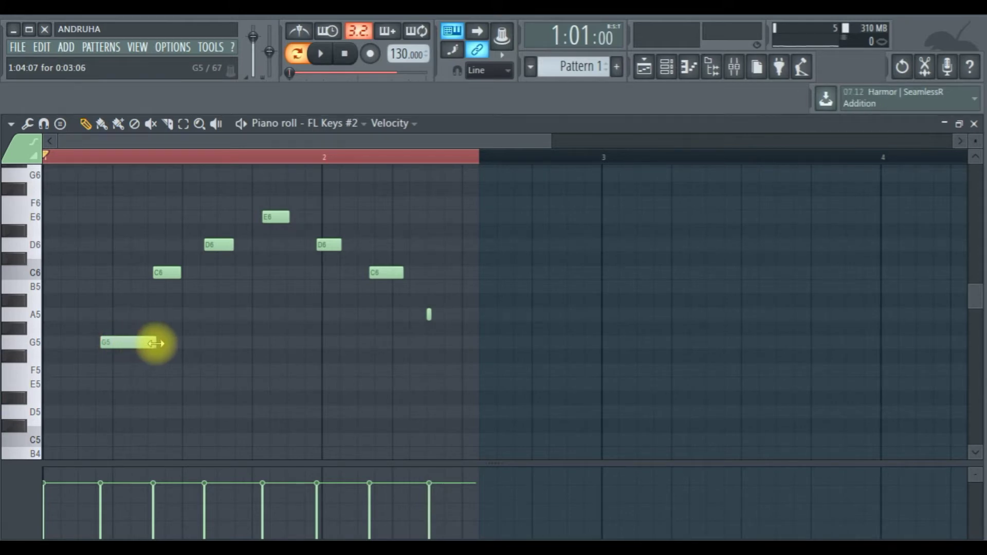
pyautogui.moveTo(179, 277); pyautogui.dragTo(204, 276)
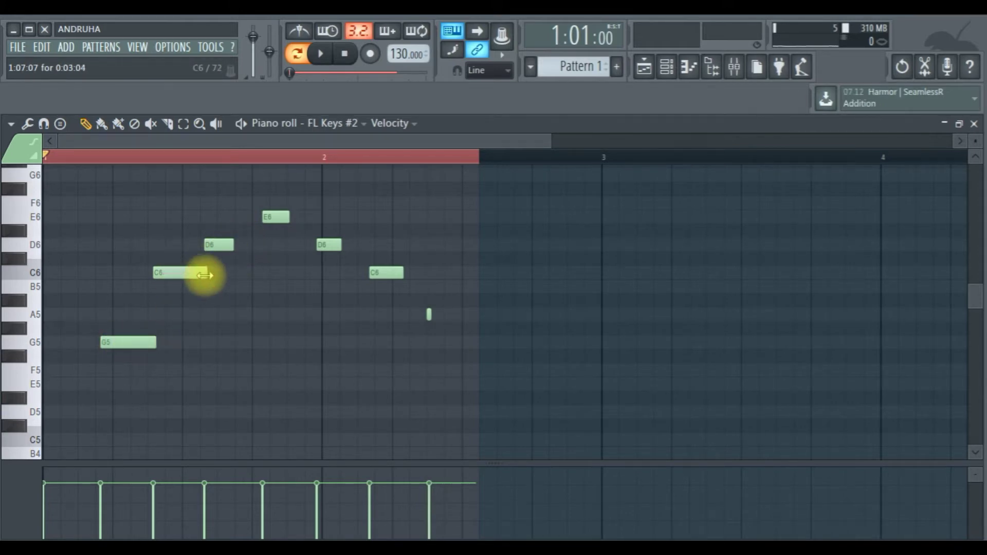
pyautogui.moveTo(233, 245); pyautogui.dragTo(368, 249)
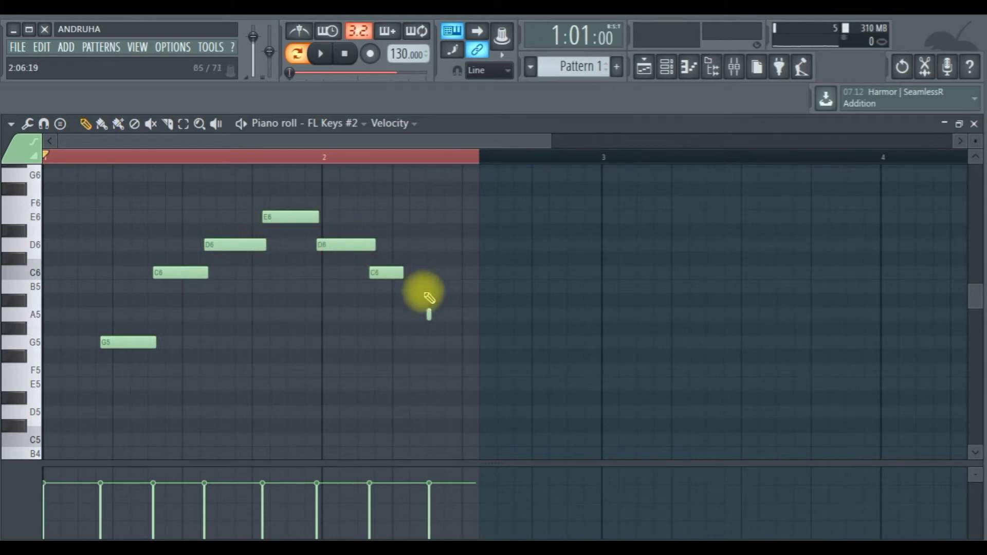
pyautogui.moveTo(402, 273); pyautogui.dragTo(429, 274)
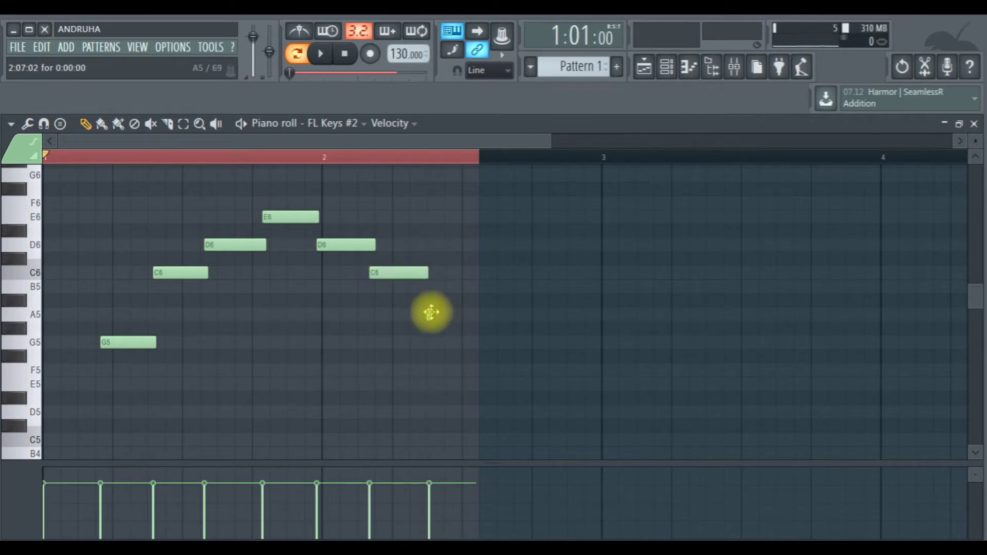
pyautogui.moveTo(432, 316); pyautogui.dragTo(458, 316)
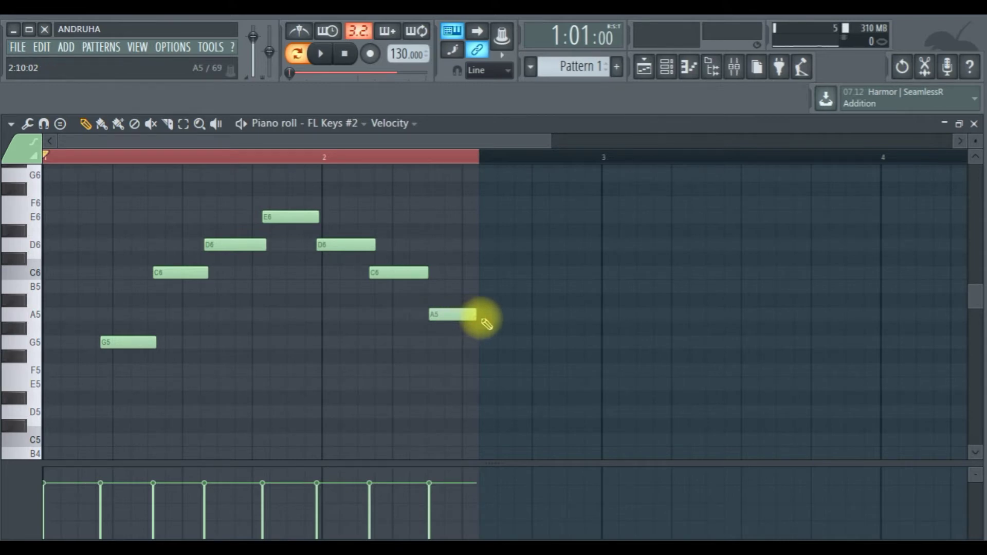
# Step: Play back the pattern while checking the long C4 note and the melody above it, and stop playback
pyautogui.scroll(-6, 435, 345)
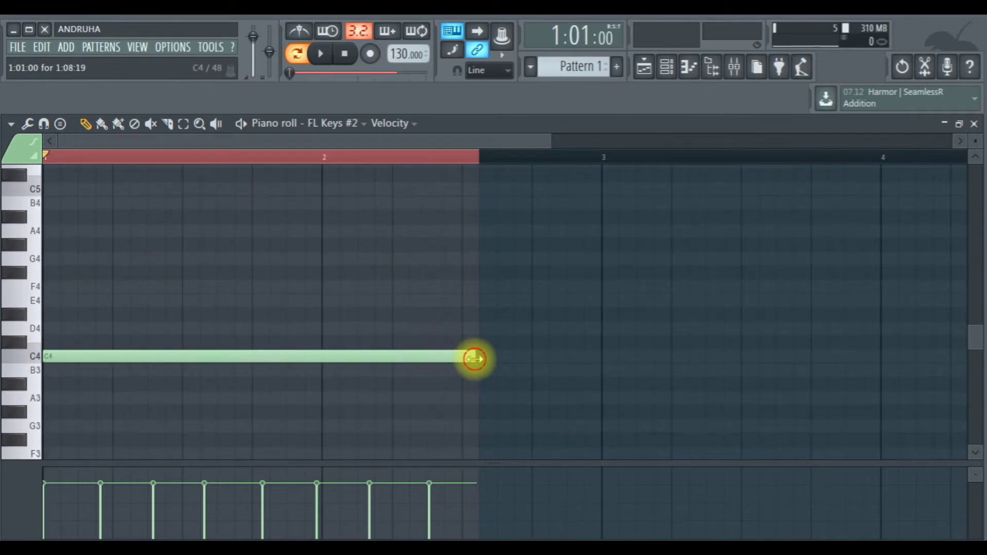
pyautogui.press('space')
pyautogui.scroll(6, 510, 360)
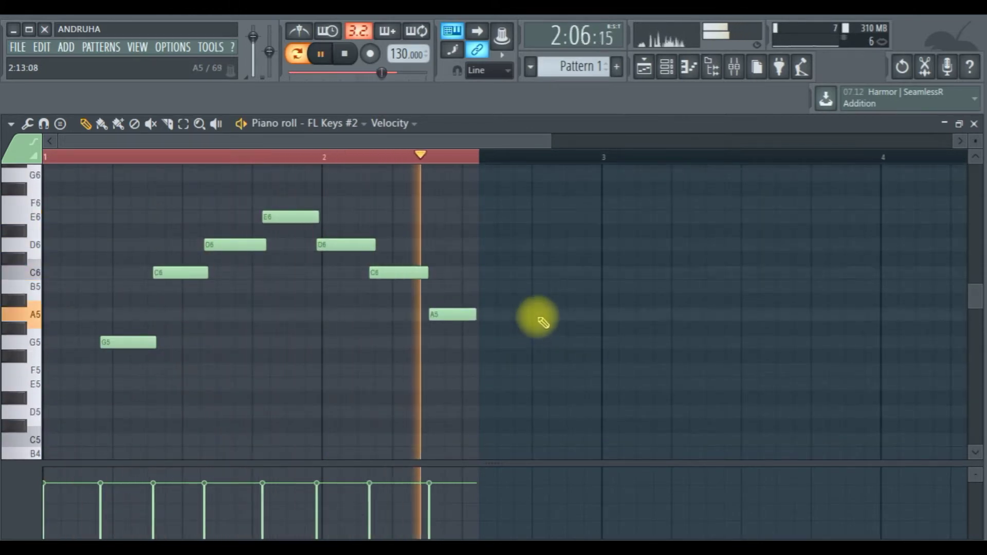
pyautogui.scroll(-5, 514, 313)
pyautogui.scroll(4, 494, 302)
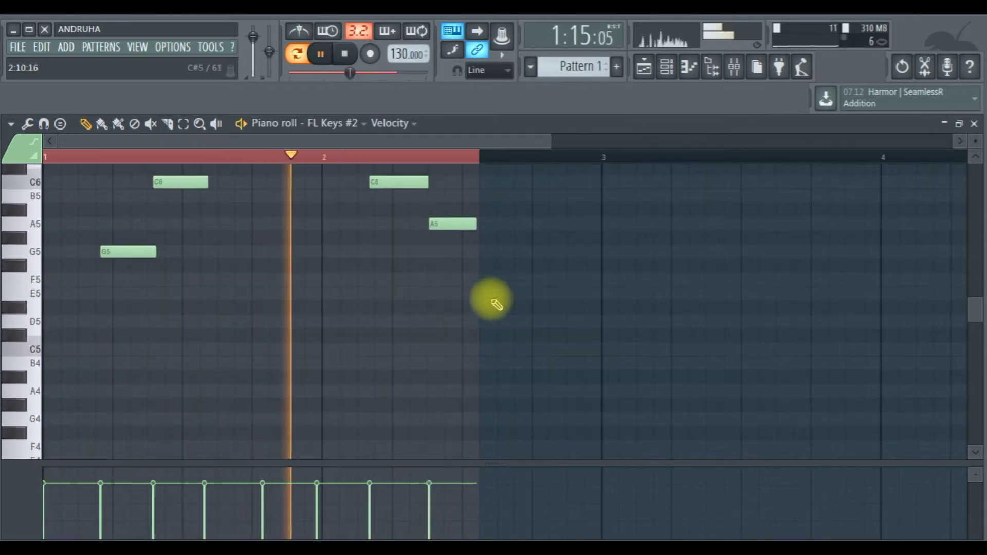
pyautogui.click(320, 53)
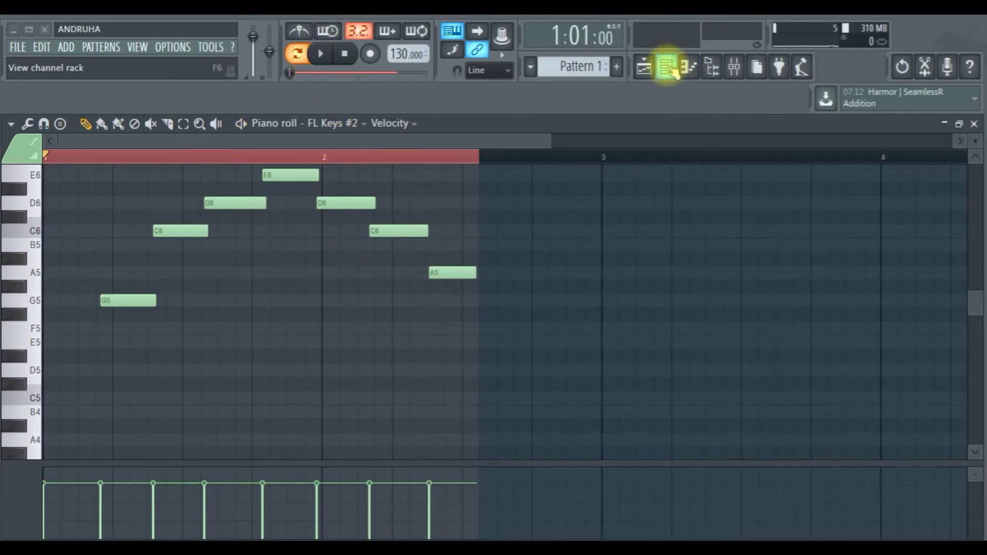
# Step: Route the FL Keys #2 channel to the Synths mixer track, number 14
pyautogui.click(673, 73)
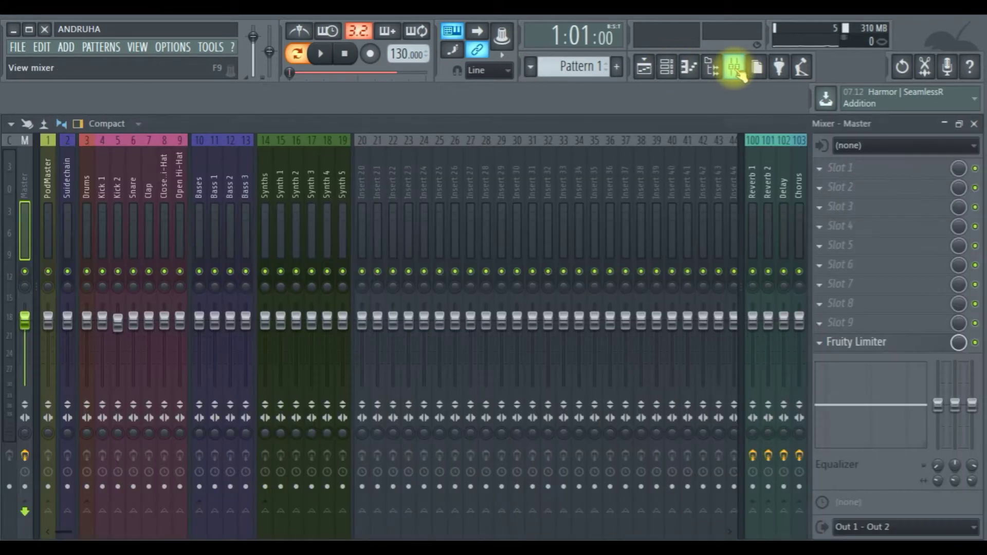
pyautogui.click(735, 67)
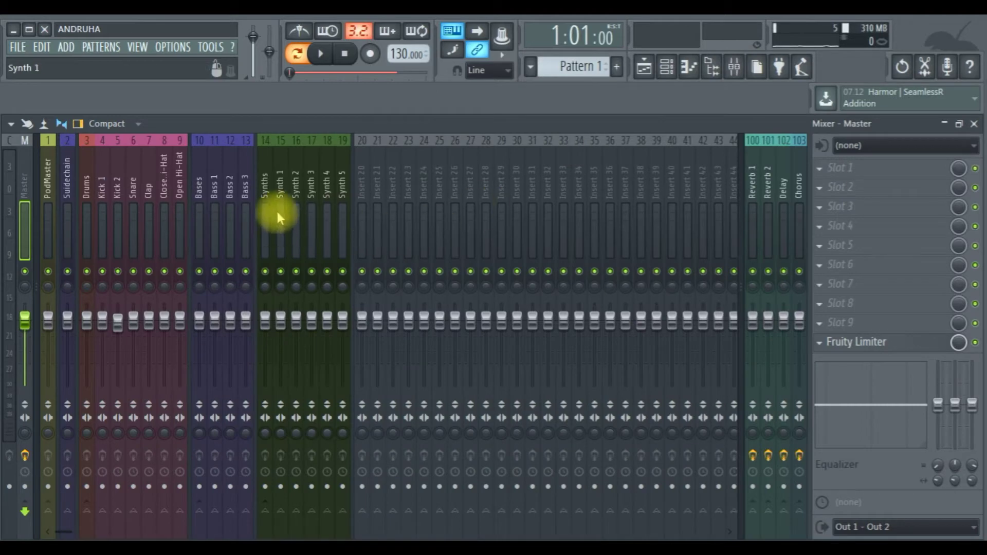
pyautogui.click(261, 182)
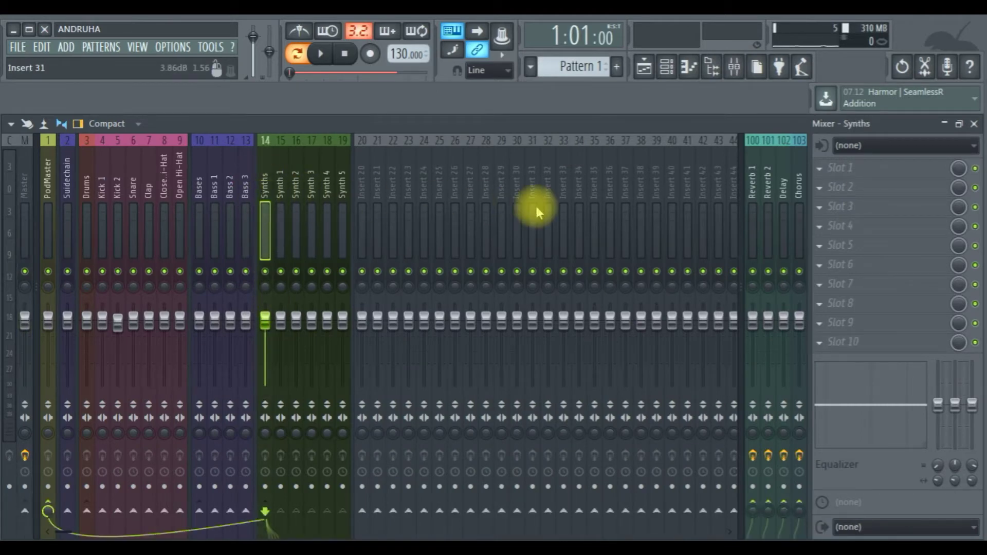
pyautogui.click(666, 67)
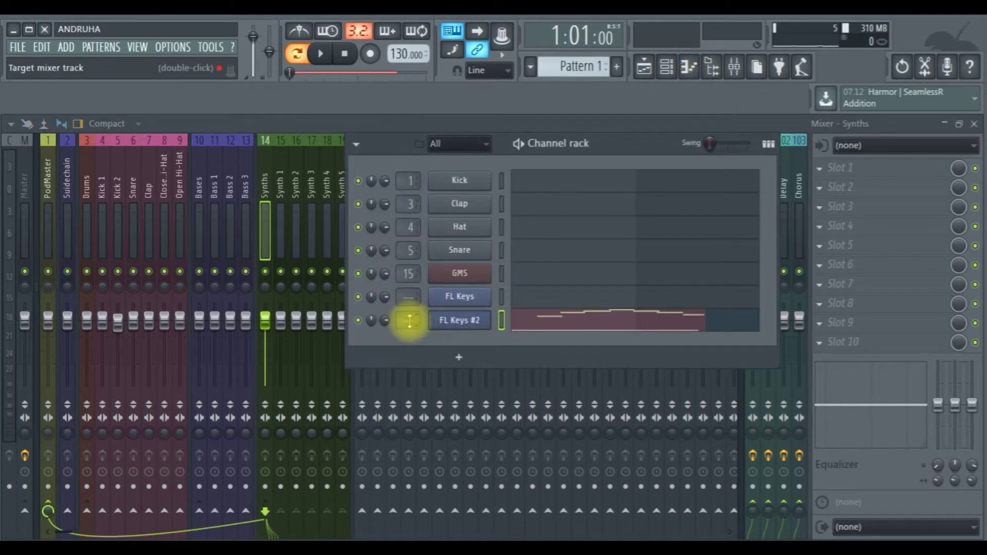
pyautogui.moveTo(409, 321)
pyautogui.mouseDown()
pyautogui.moveTo(410, 298)
pyautogui.moveTo(409, 311)
pyautogui.mouseUp()
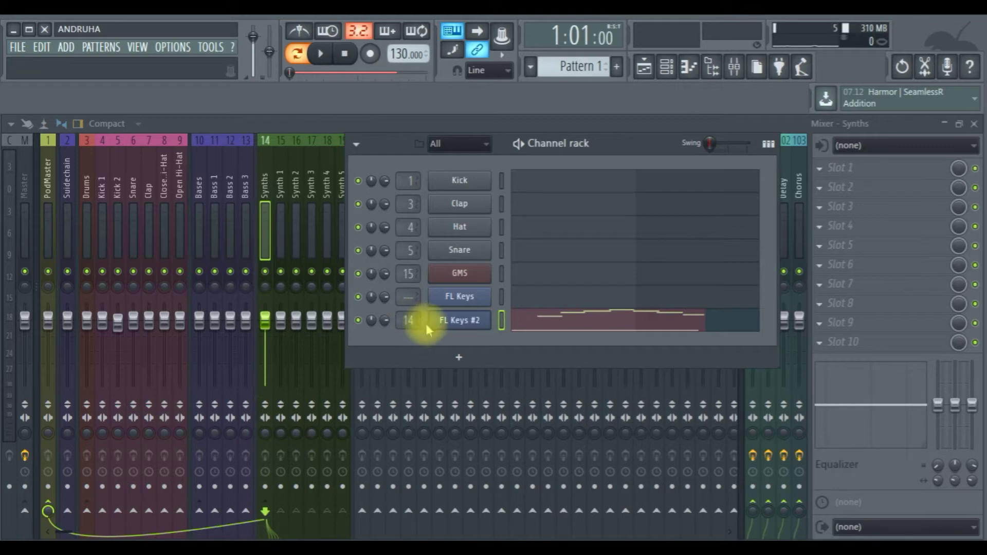
# Step: Clone the FL Keys #2 channel and copy its notes into the new FL Keys #3 channel
pyautogui.rightClick(455, 323)
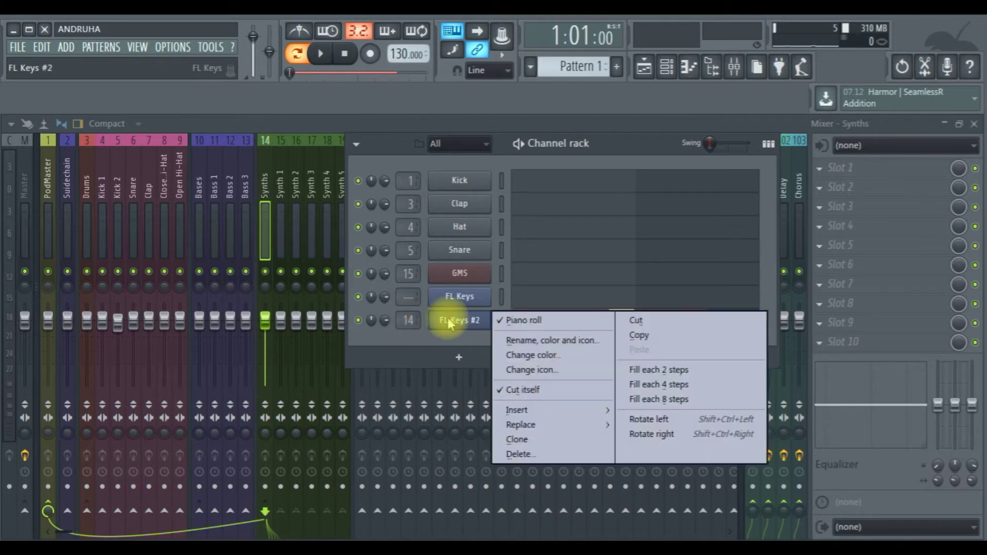
pyautogui.click(517, 440)
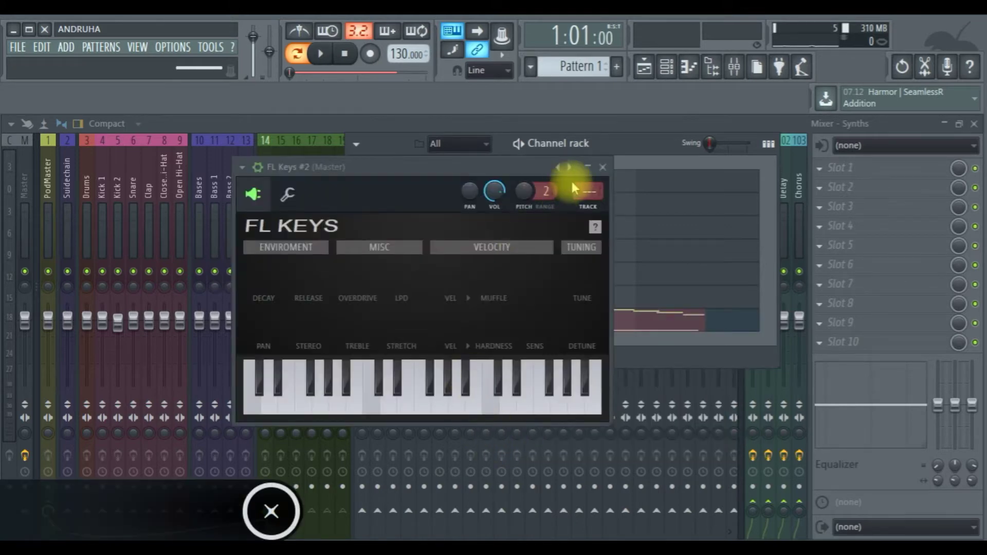
pyautogui.click(603, 168)
pyautogui.click(503, 320)
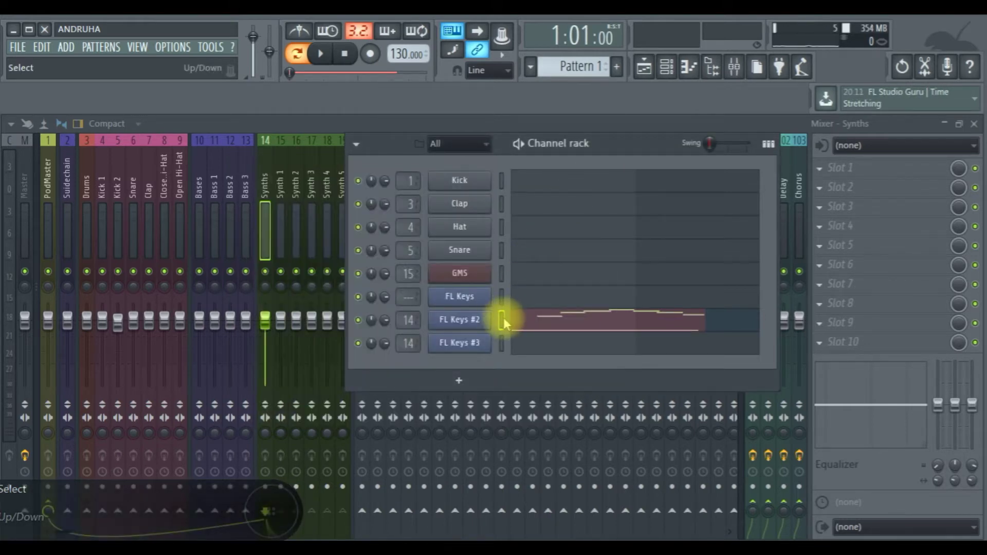
pyautogui.click(502, 343)
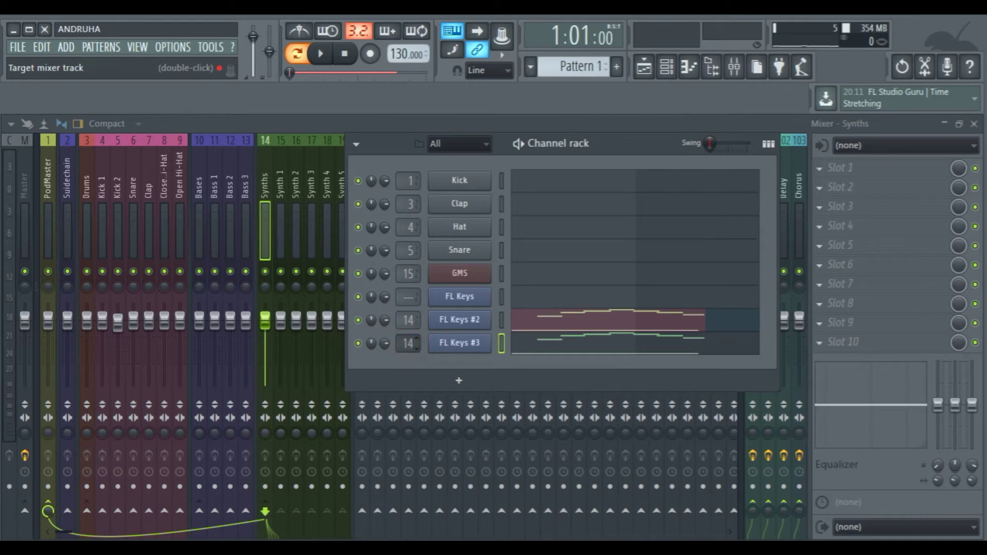
# Step: Route FL Keys #3 to mixer track 15 and FL Keys #2 to track 16, auditioning the pattern in between
pyautogui.scroll(1, 409, 343)
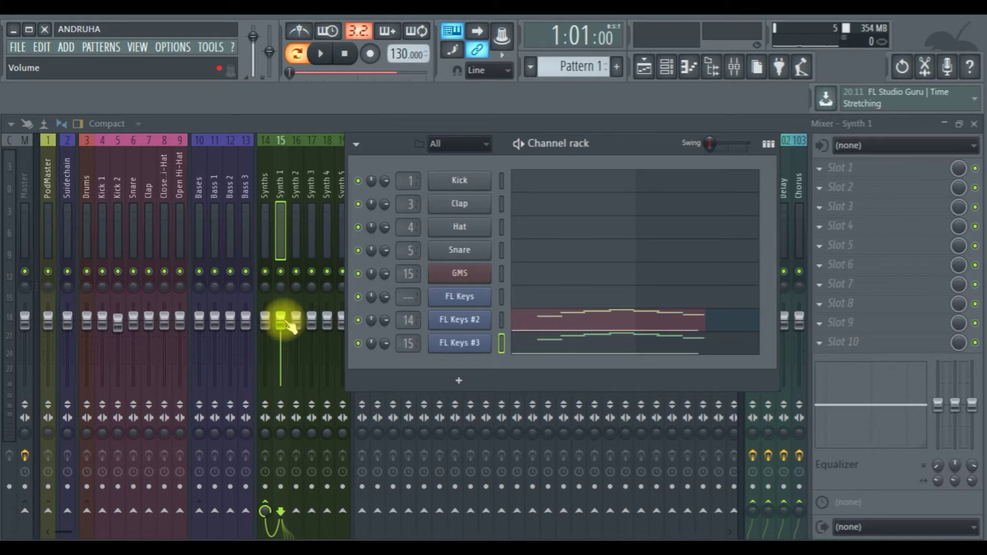
pyautogui.press('space')
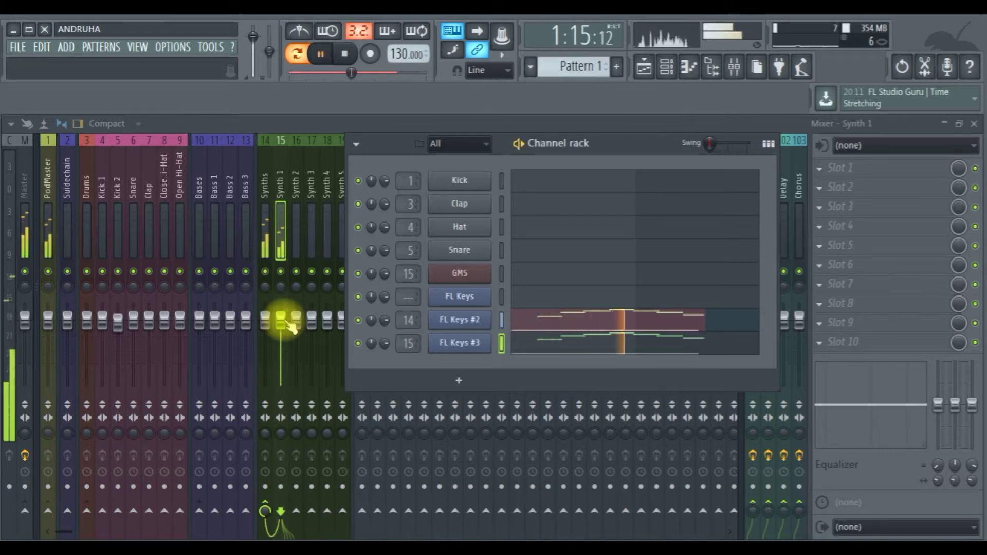
pyautogui.press('space')
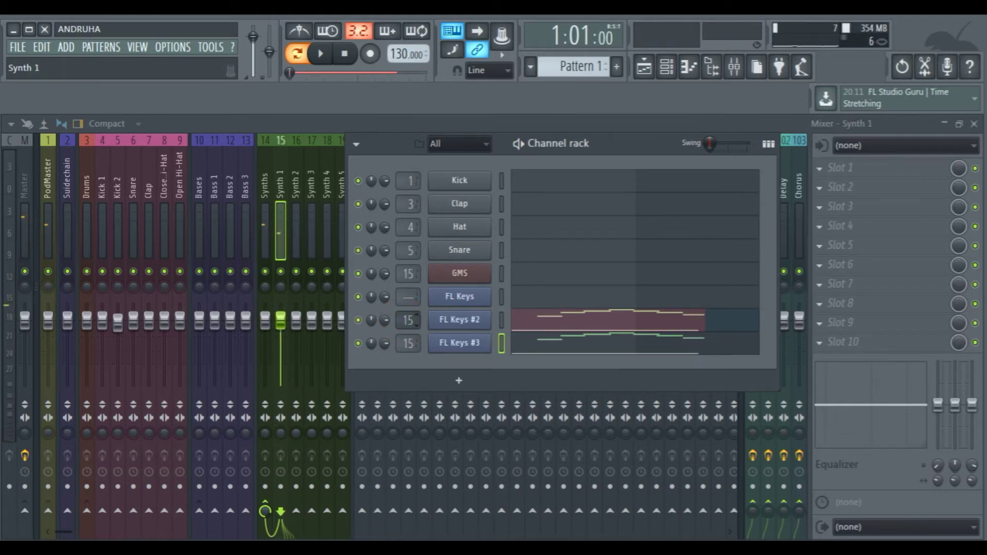
pyautogui.scroll(1, 414, 320)
# Step: Lower the Synth 2 and Synth 1 faders to about the same level while the pattern plays
pyautogui.press('space')
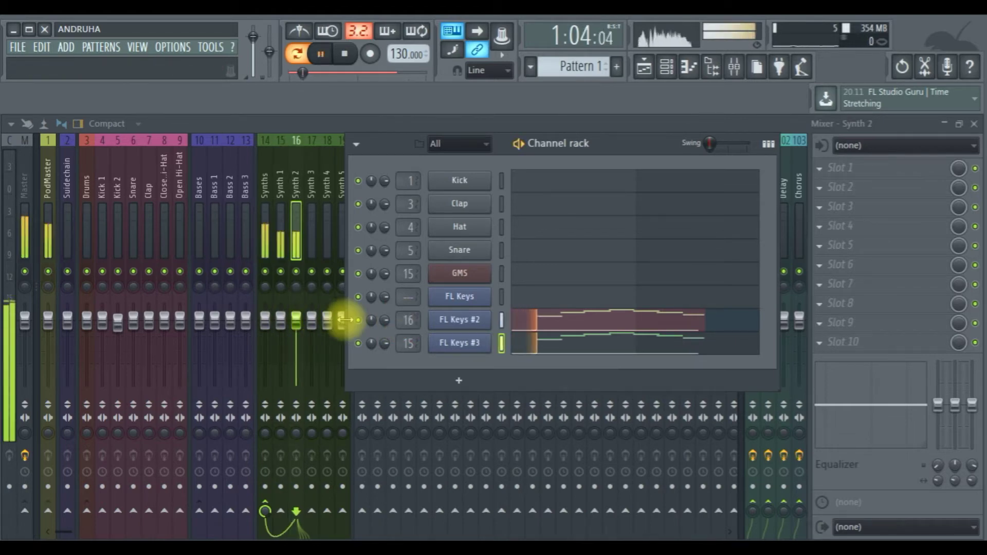
pyautogui.click(298, 322)
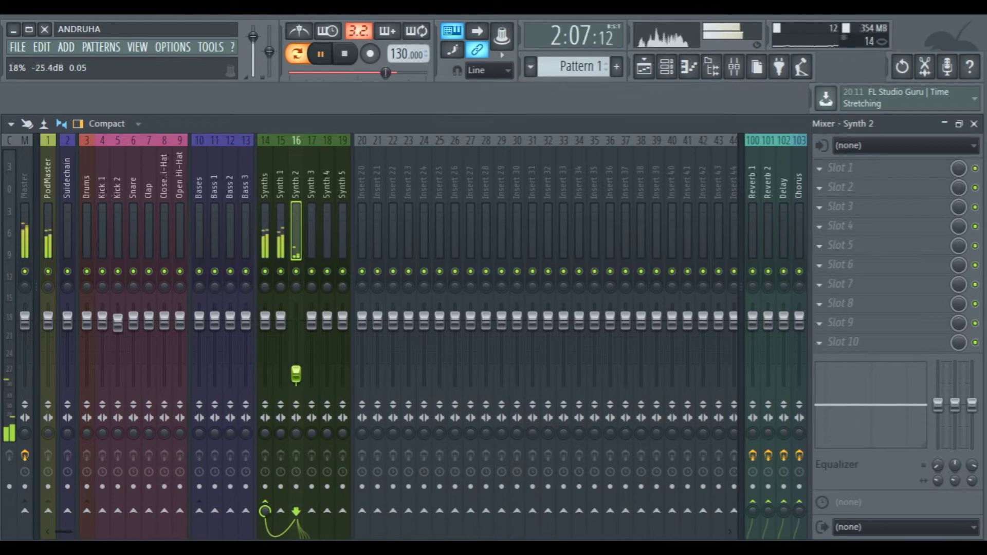
pyautogui.moveTo(280, 320)
pyautogui.mouseDown()
pyautogui.moveTo(280, 347)
pyautogui.moveTo(281, 312)
pyautogui.moveTo(280, 320)
pyautogui.mouseUp()
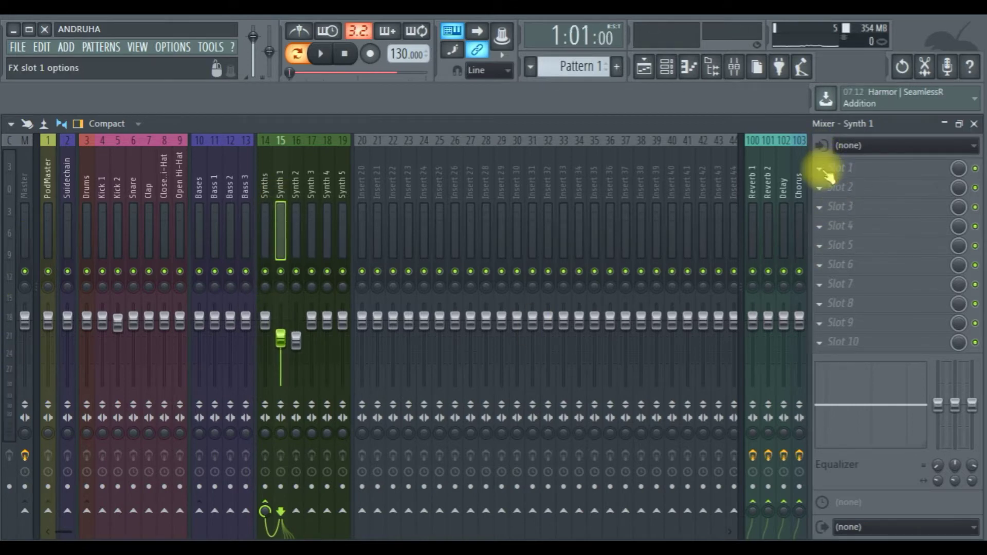
# Step: Insert Fruity Reeverb 2 in the first effect slot of the Synth 1 track and move its window clear of the synth tracks
pyautogui.click(822, 168)
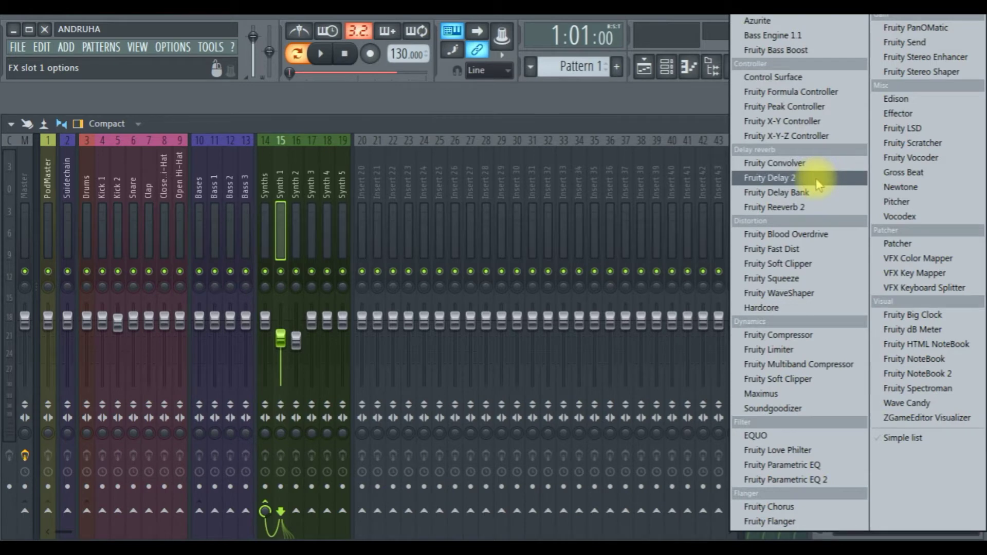
pyautogui.click(798, 207)
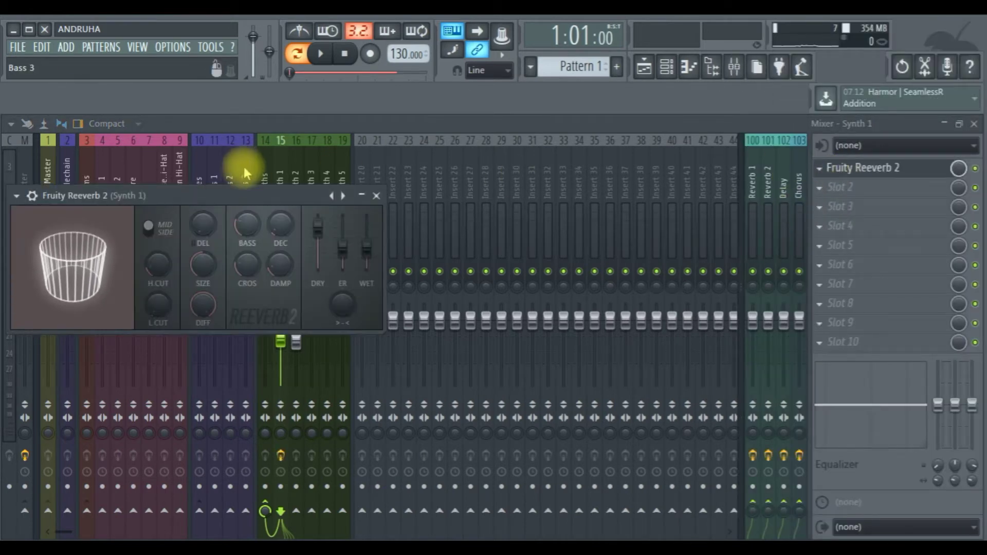
pyautogui.moveTo(244, 195); pyautogui.dragTo(548, 197)
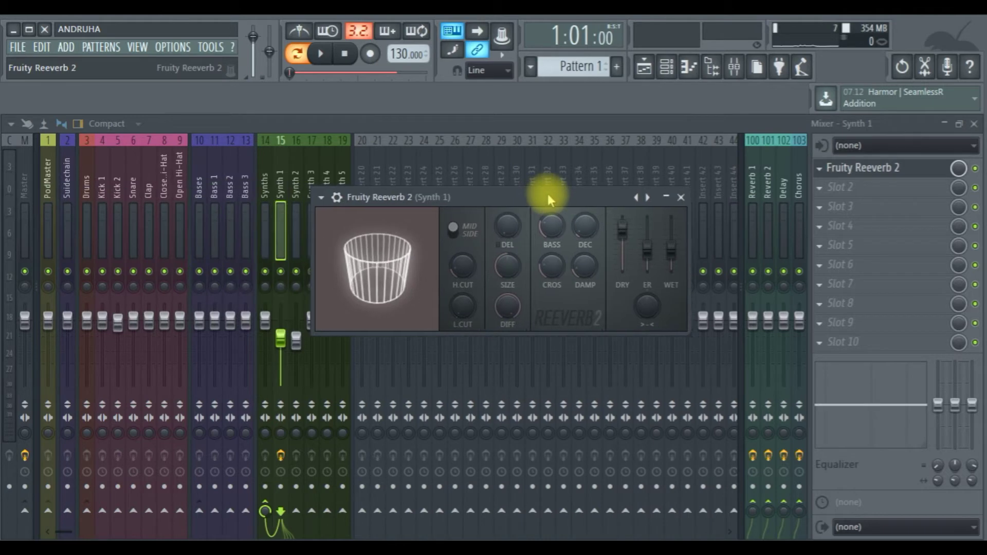
pyautogui.click(455, 231)
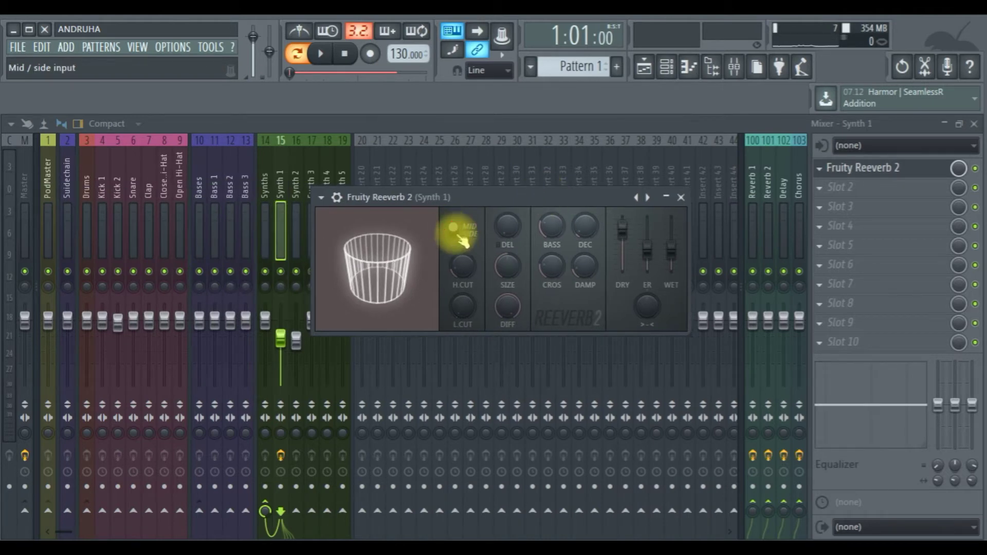
# Step: Set the Synth 2 volume to 73% (-6.5 dB), audition it with Synth 1 muted, and unmute Synth 1
pyautogui.click(293, 298)
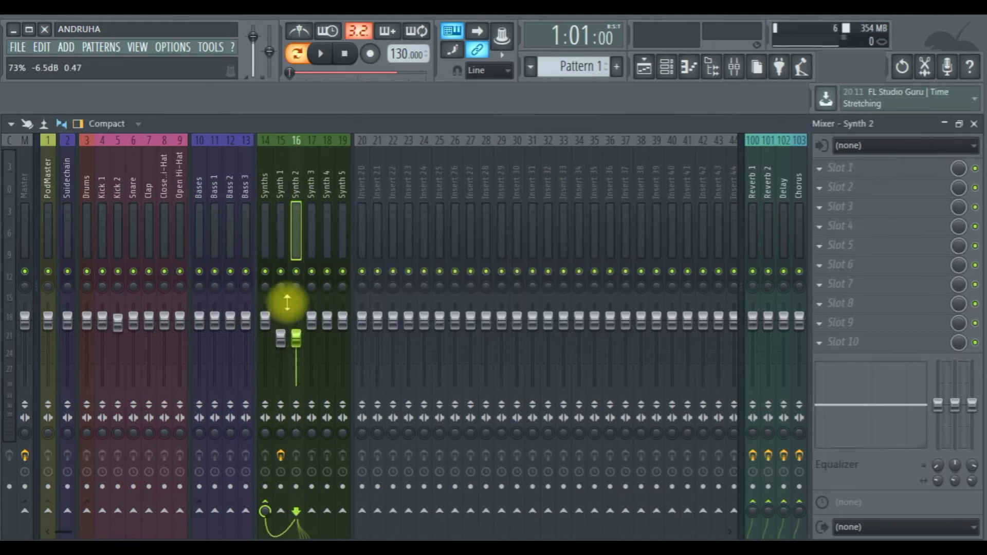
pyautogui.press('space')
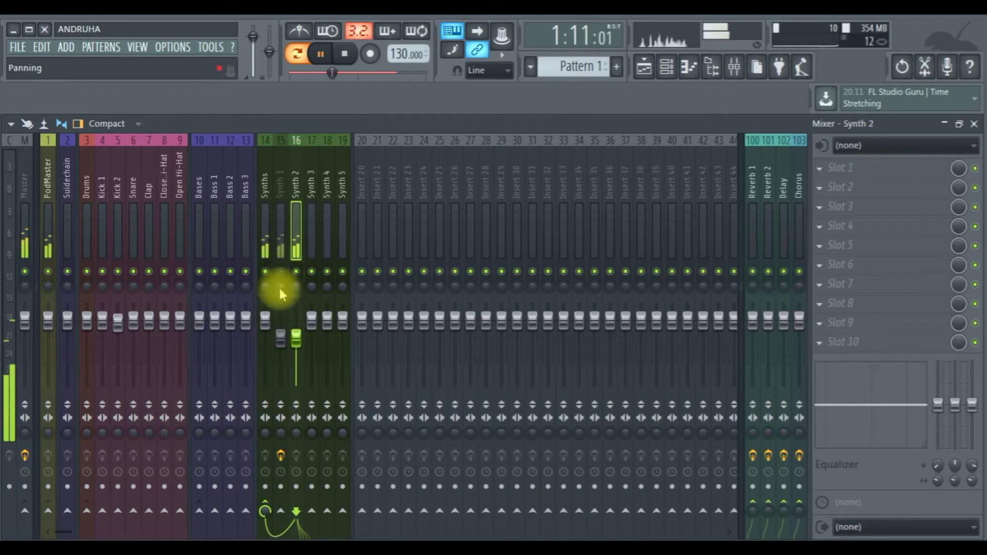
pyautogui.press('space')
pyautogui.click(280, 271)
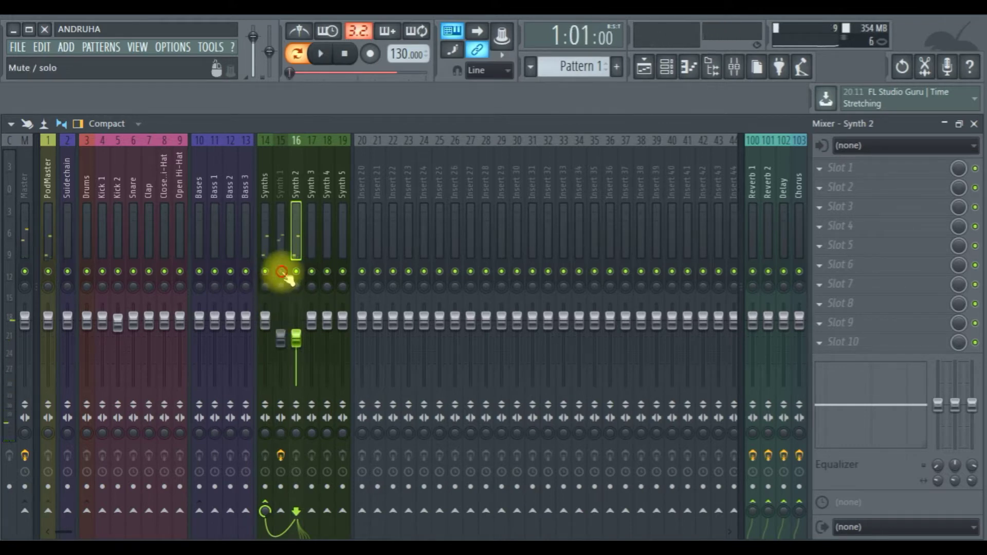
# Step: Pull the Synth 2 fader far down and mute that track during playback, leaving Synth 1 selected
pyautogui.moveTo(297, 338); pyautogui.dragTo(296, 386)
pyautogui.press('space')
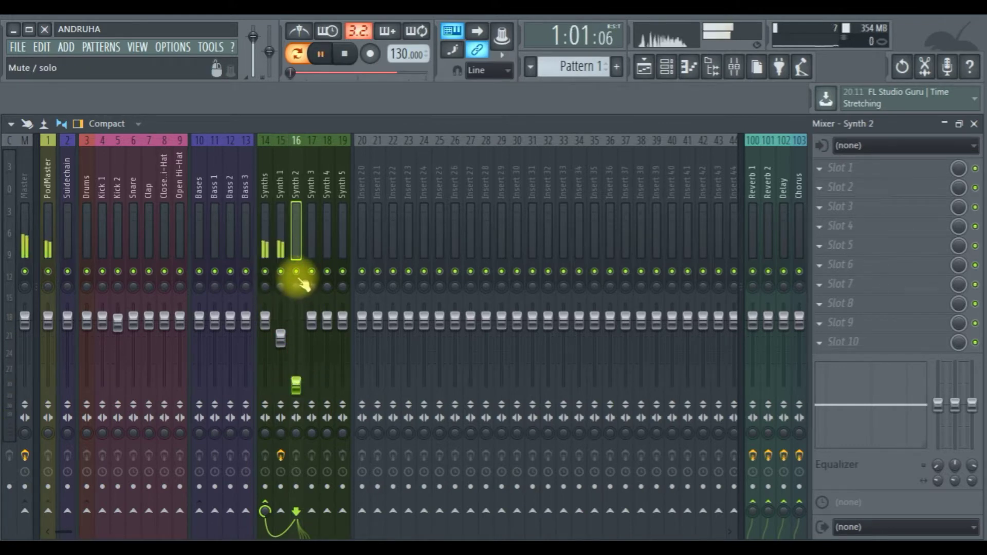
pyautogui.click(296, 272)
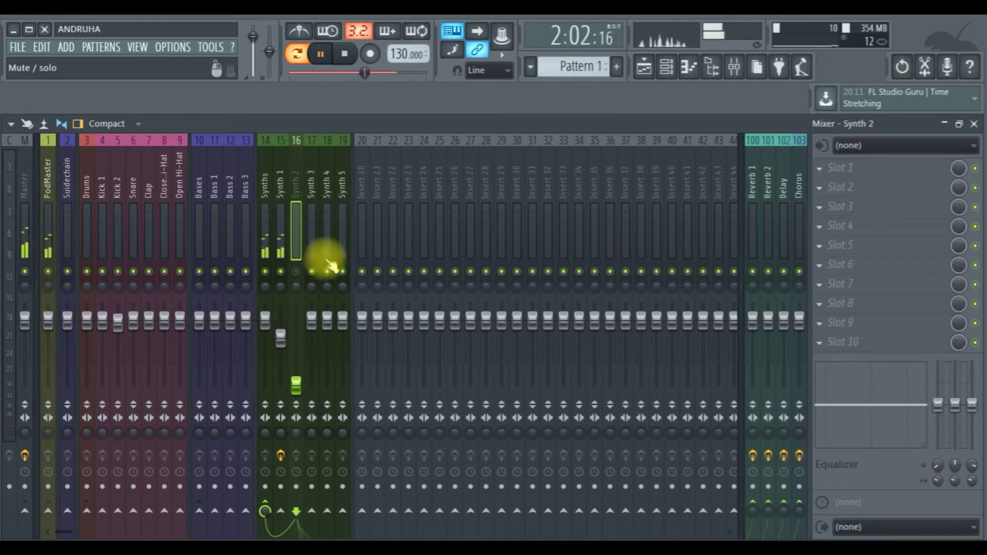
pyautogui.click(281, 218)
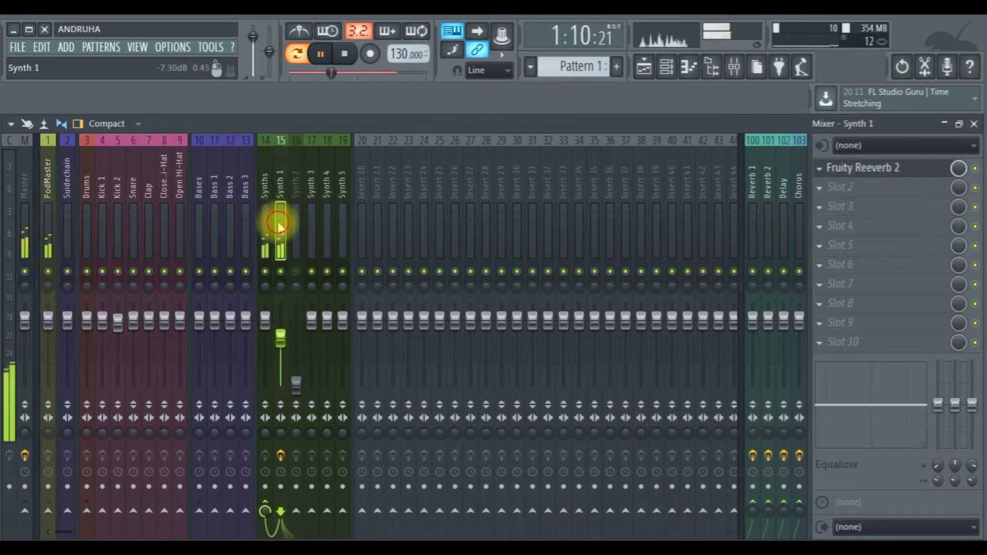
# Step: Open Synth 1's Fruity Reeverb 2, move its window aside, and try its high cut while the pattern plays
pyautogui.press('space')
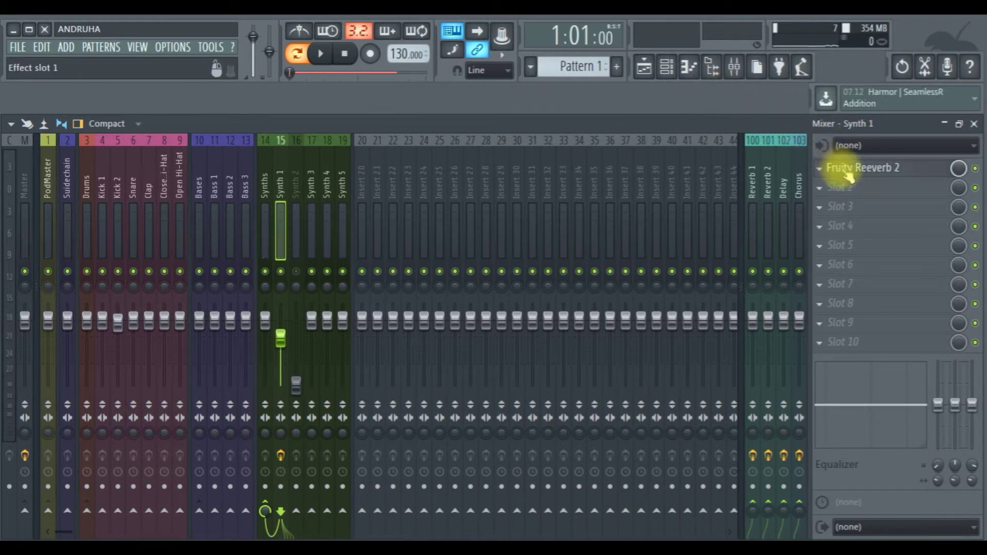
pyautogui.click(843, 169)
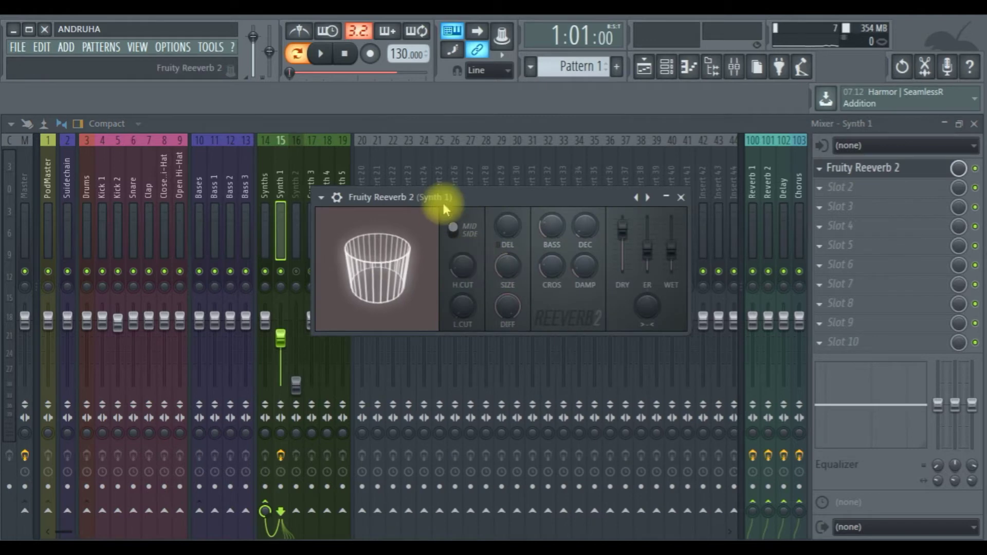
pyautogui.moveTo(447, 198); pyautogui.dragTo(354, 198)
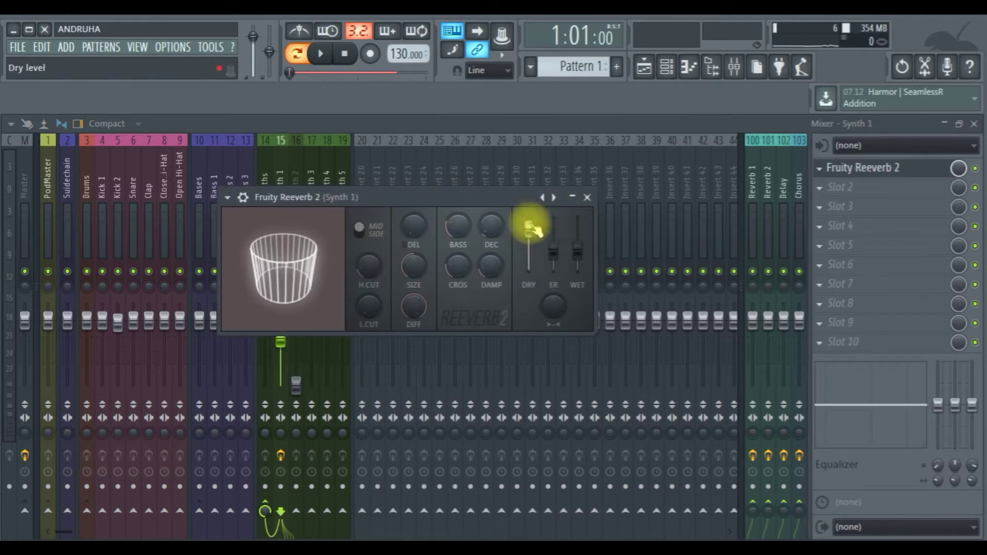
pyautogui.press('space')
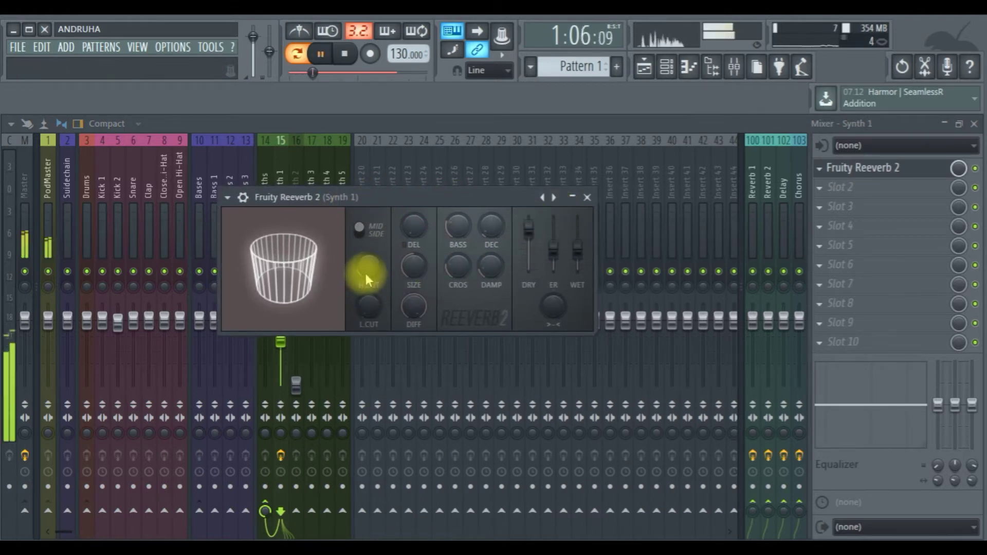
pyautogui.moveTo(365, 273); pyautogui.dragTo(366, 248)
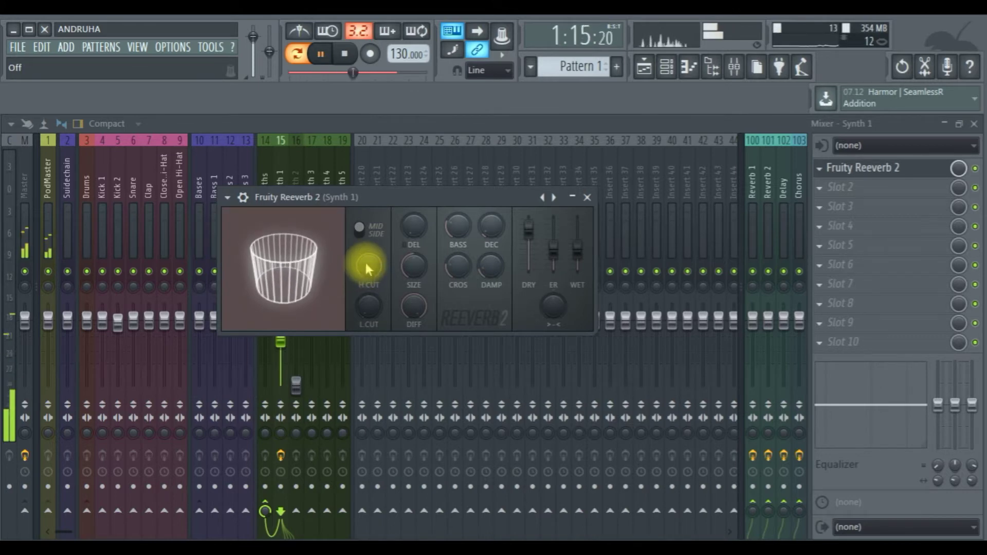
pyautogui.press('space')
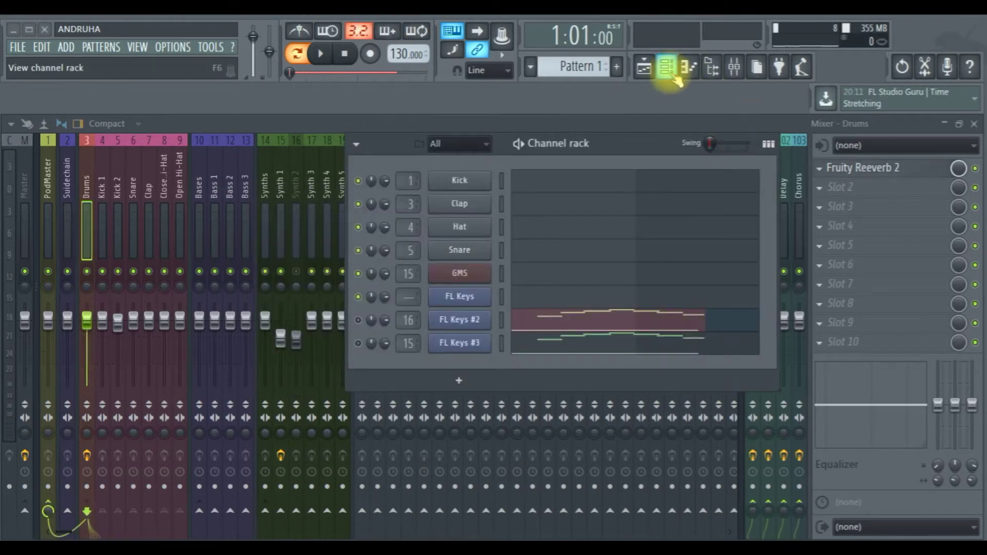
# Step: Add an FPC channel routed to mixer track 3 (Drums) with the Fpc Rock 11 MIDI loop
pyautogui.click(675, 75)
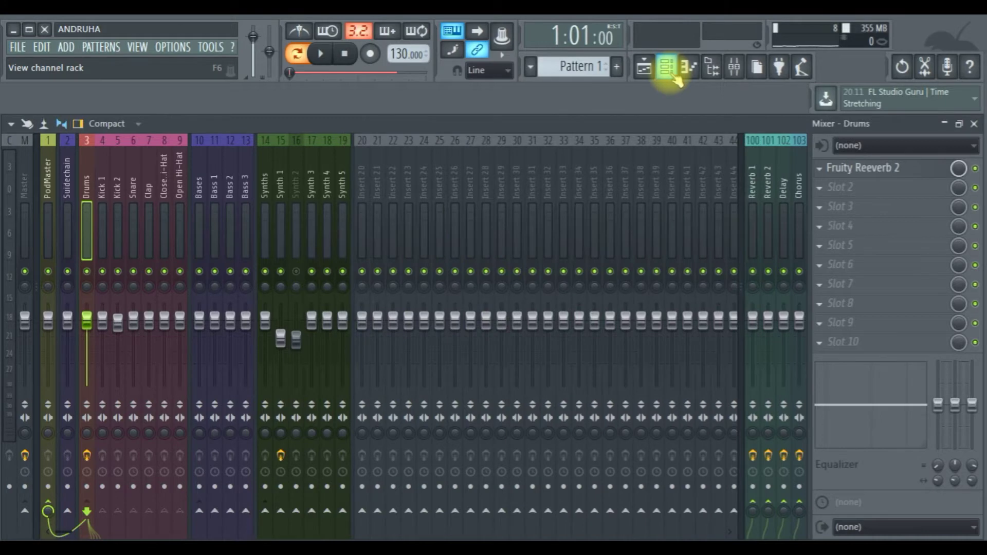
pyautogui.click(674, 75)
pyautogui.click(454, 381)
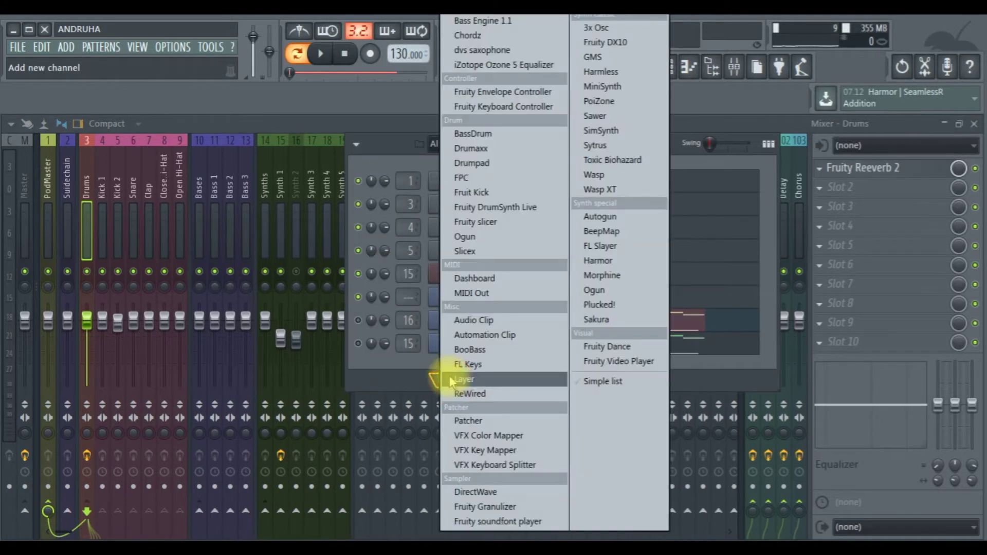
pyautogui.click(459, 177)
pyautogui.moveTo(400, 341); pyautogui.dragTo(418, 410)
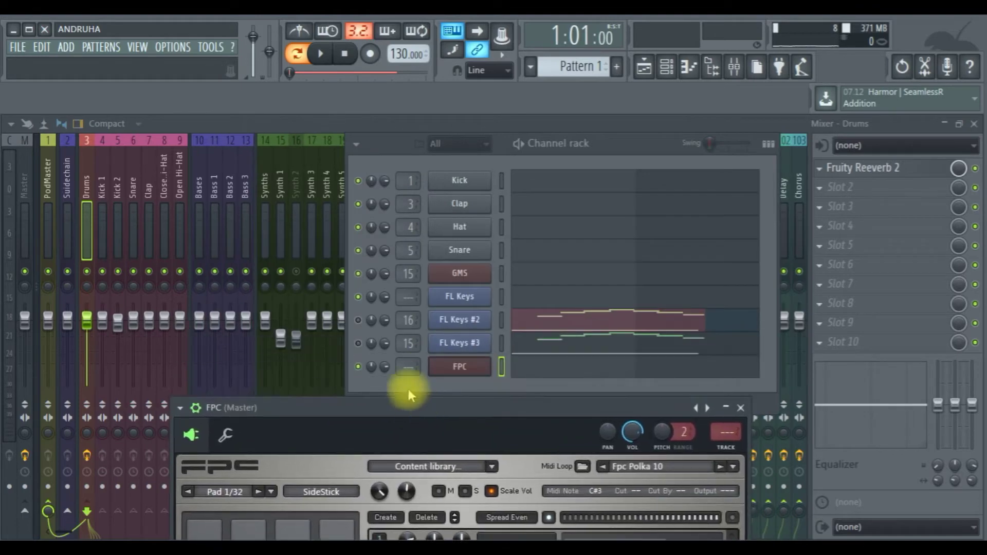
pyautogui.moveTo(407, 372); pyautogui.dragTo(406, 357)
pyautogui.moveTo(326, 411); pyautogui.dragTo(293, 81)
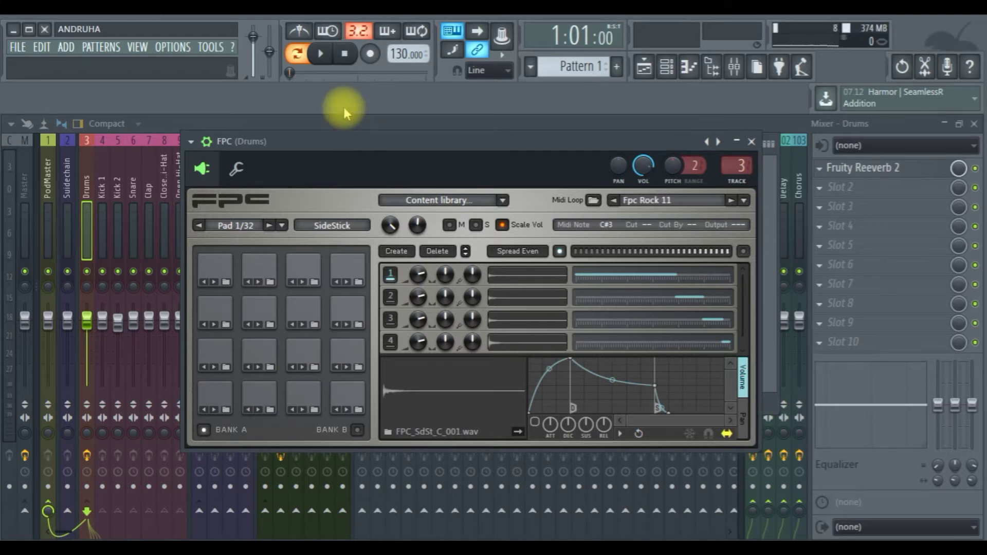
# Step: Play the pattern and select the time range covering all the drum notes in the FPC piano roll
pyautogui.press('space')
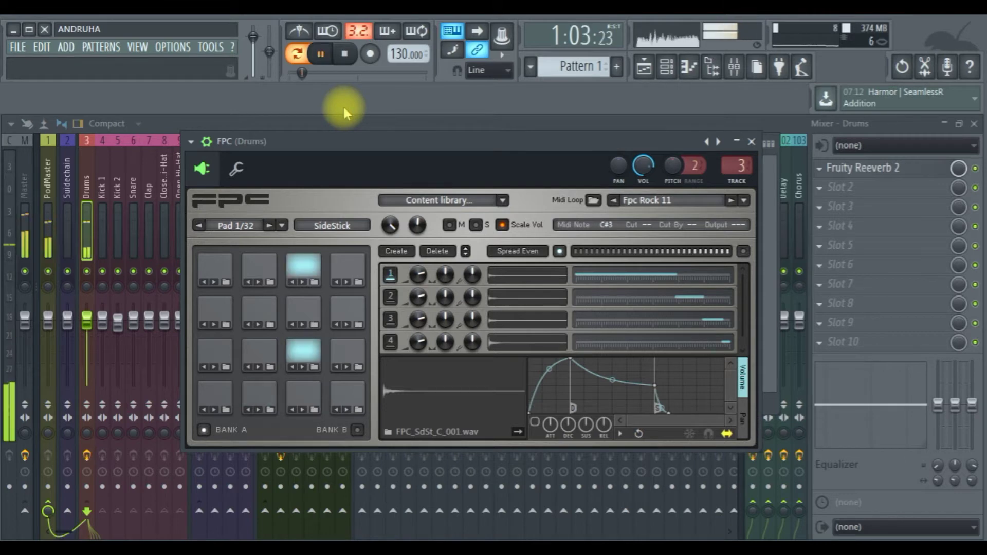
pyautogui.click(89, 224)
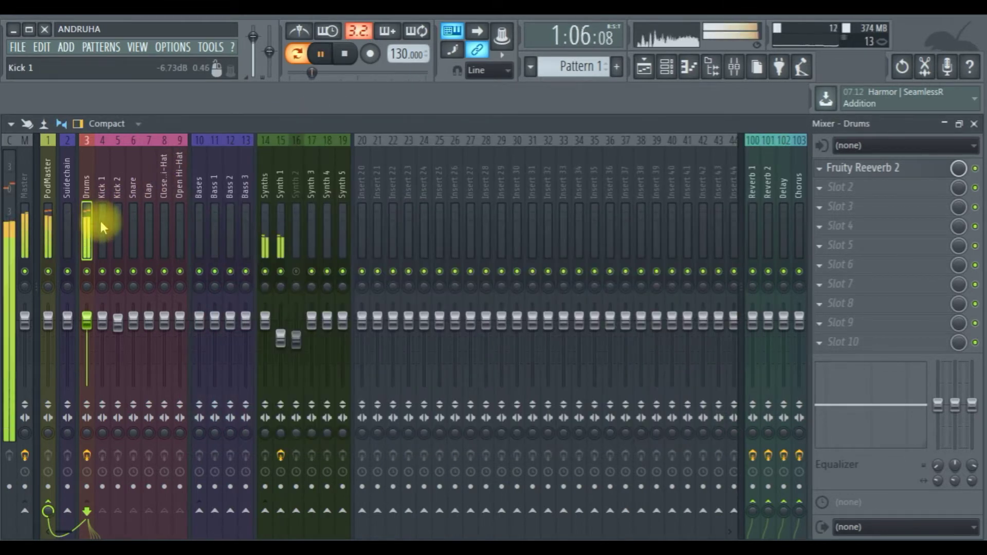
pyautogui.click(667, 66)
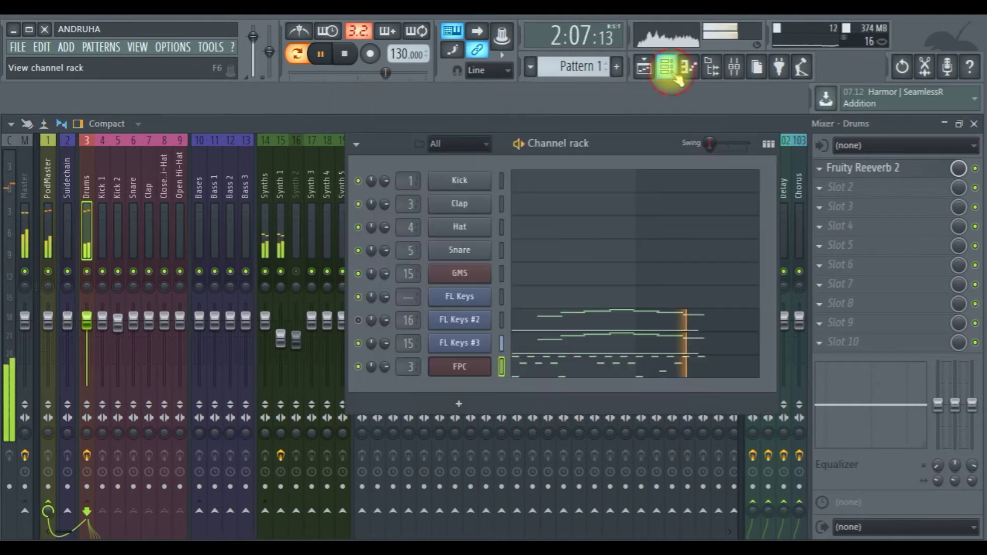
pyautogui.click(605, 364)
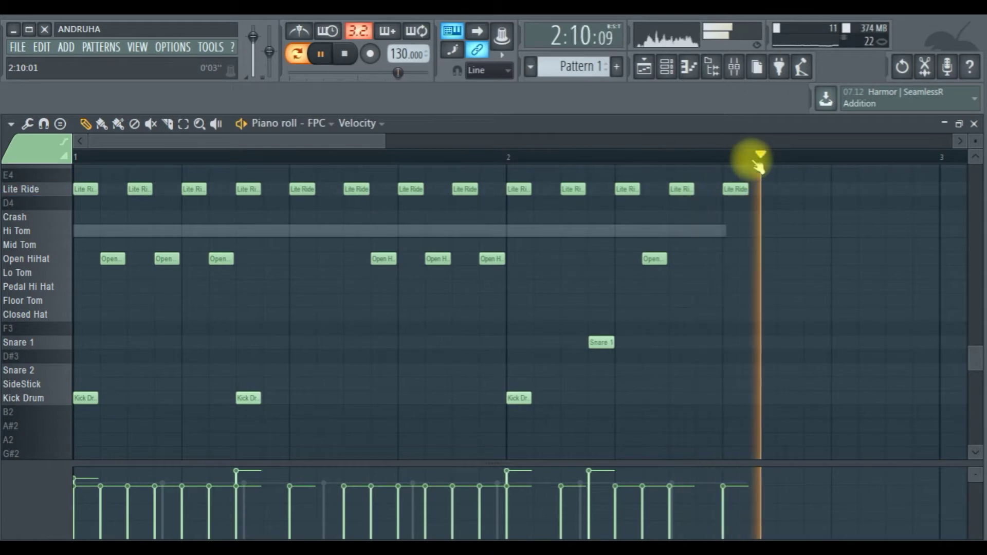
pyautogui.moveTo(751, 157); pyautogui.dragTo(560, 157)
pyautogui.moveTo(319, 168); pyautogui.dragTo(88, 159)
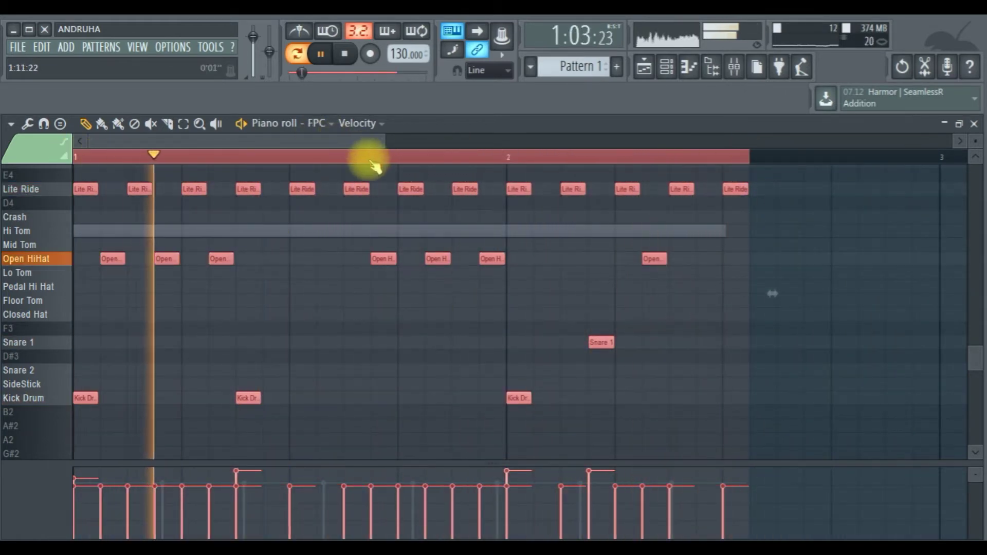
# Step: Return to the mixer and open Fruity Reeverb 2 on the Drums track
pyautogui.click(645, 68)
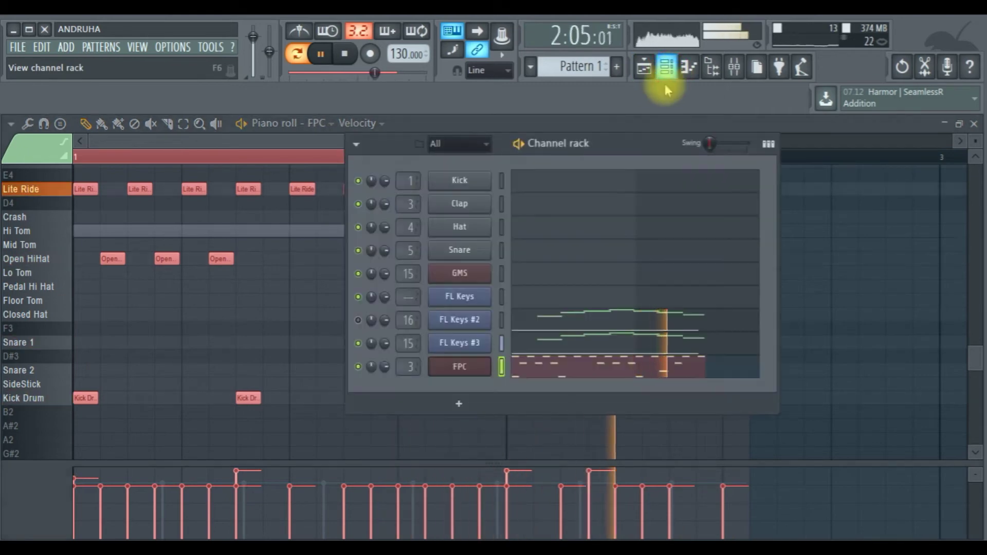
pyautogui.click(734, 65)
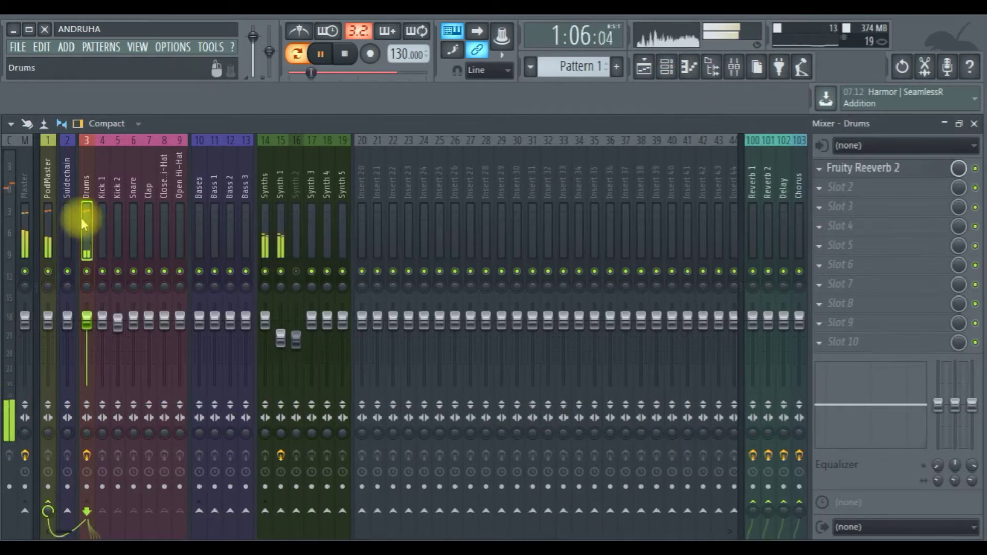
pyautogui.click(858, 175)
pyautogui.click(858, 175)
pyautogui.click(857, 175)
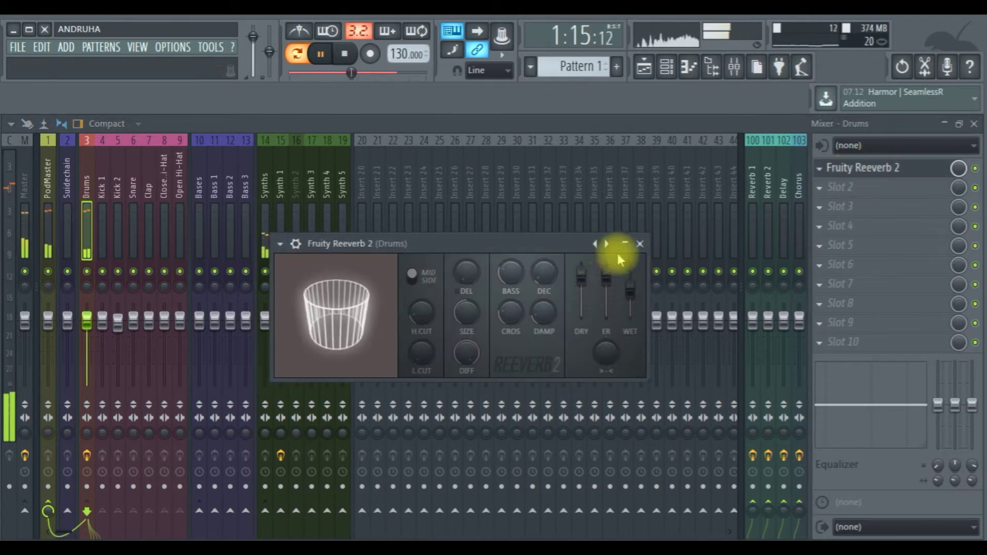
# Step: Try different high cut, low cut and crossover settings and a higher wet level on the Drums reverb during playback
pyautogui.moveTo(419, 322); pyautogui.dragTo(419, 277)
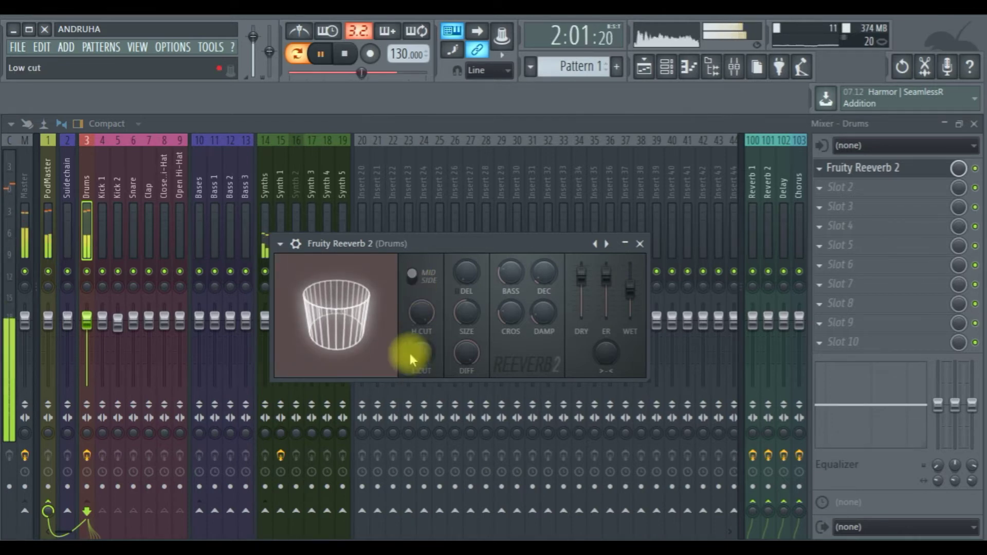
pyautogui.moveTo(420, 312); pyautogui.dragTo(421, 304)
pyautogui.moveTo(421, 356); pyautogui.dragTo(421, 314)
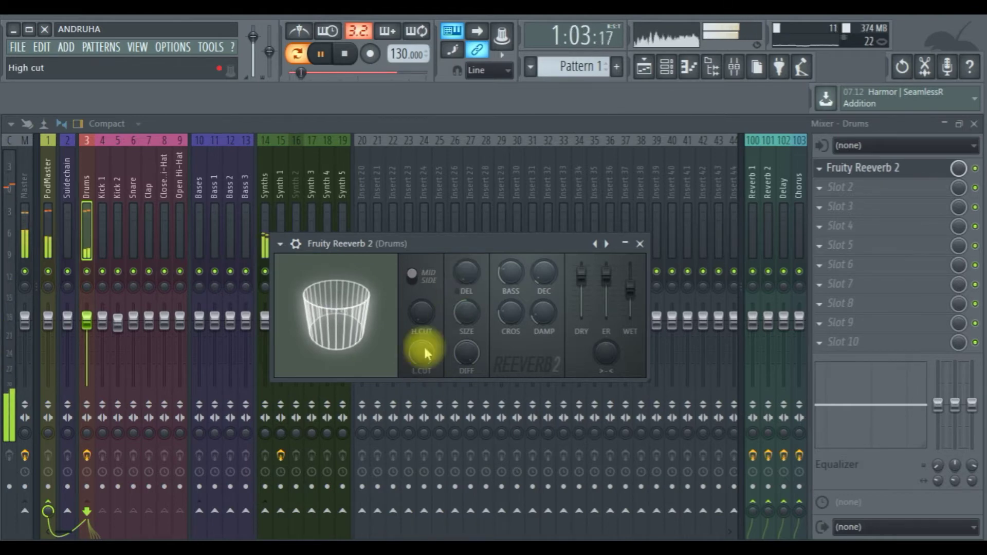
pyautogui.moveTo(425, 342); pyautogui.dragTo(450, 334)
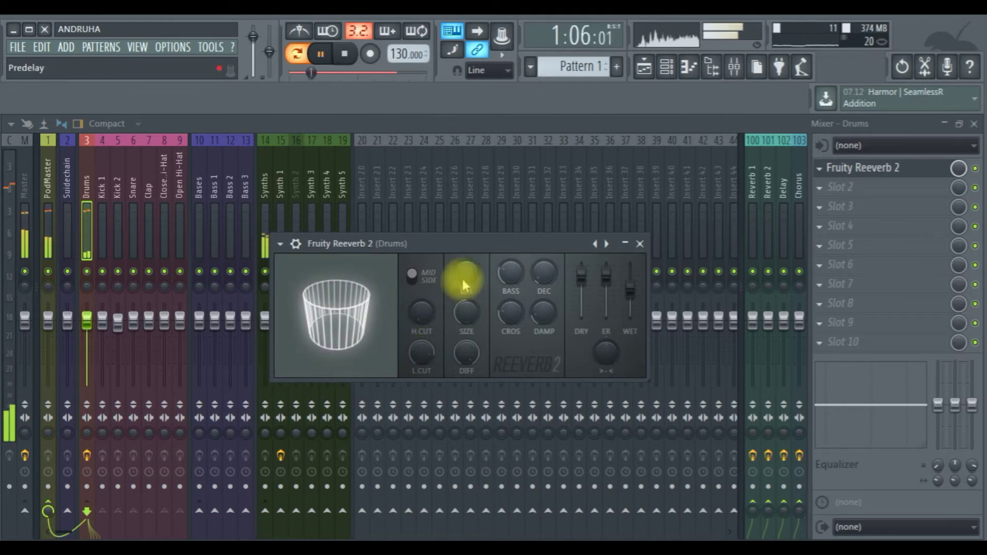
pyautogui.moveTo(629, 291); pyautogui.dragTo(629, 271)
pyautogui.click(511, 312)
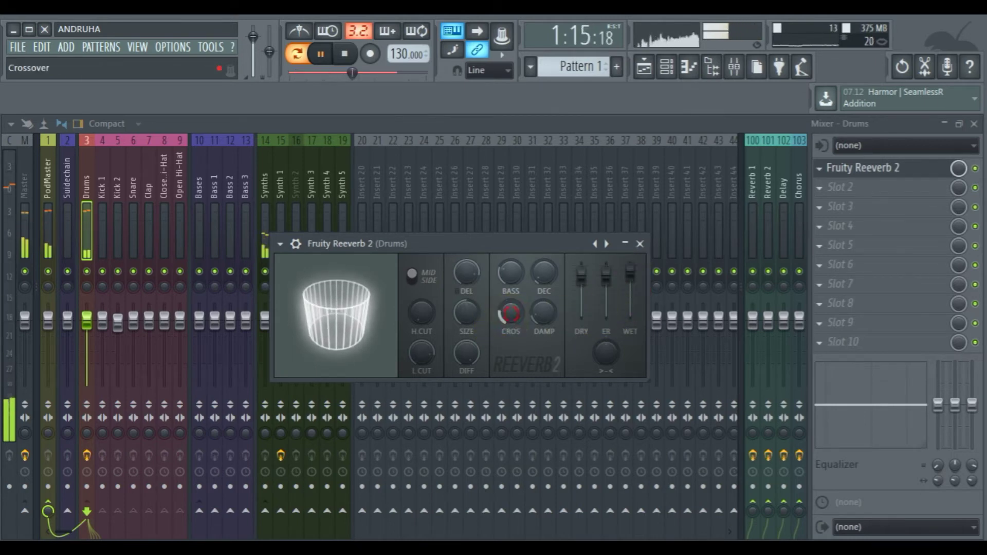
# Step: Audition the Drum Room preset and the preset following it on the Drums reverb, and stop playback
pyautogui.click(607, 244)
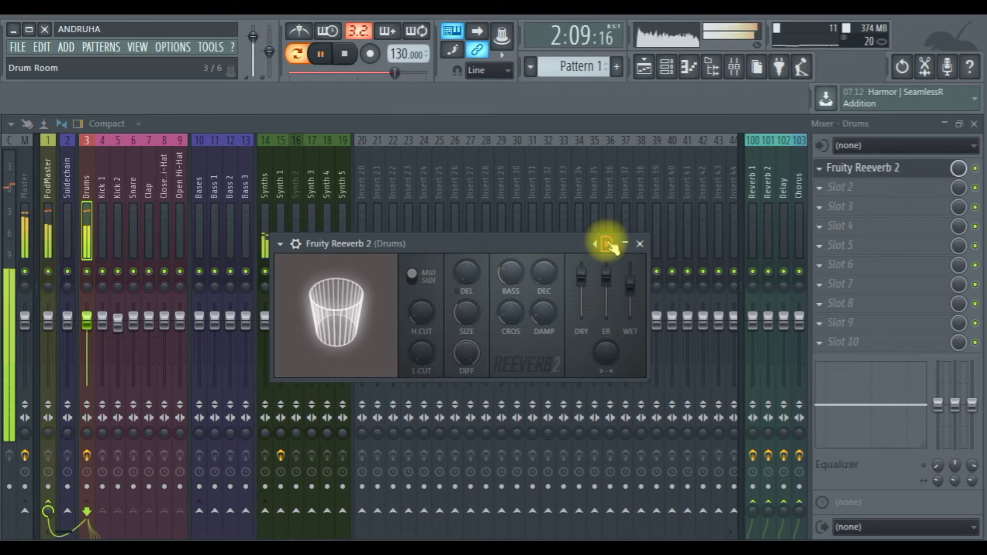
pyautogui.click(607, 243)
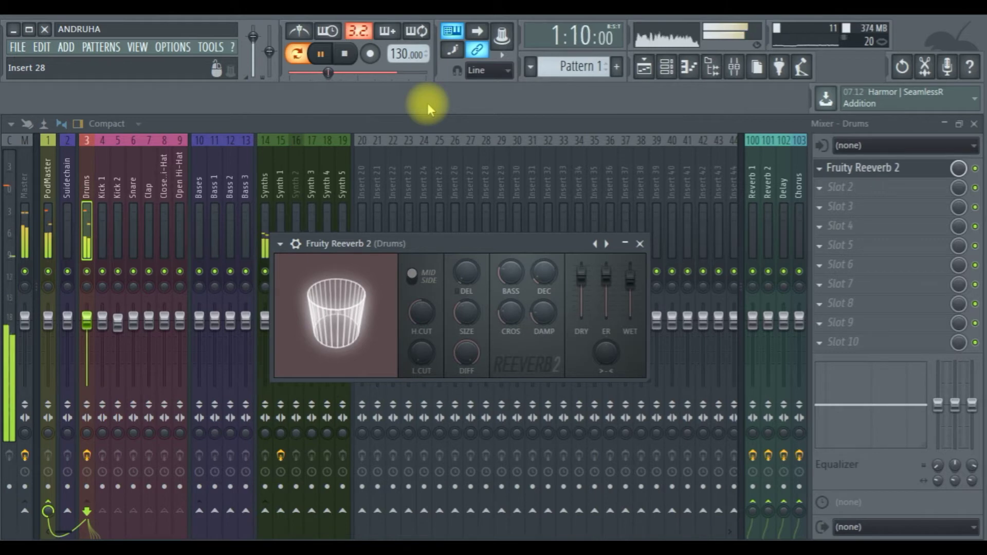
pyautogui.press('space')
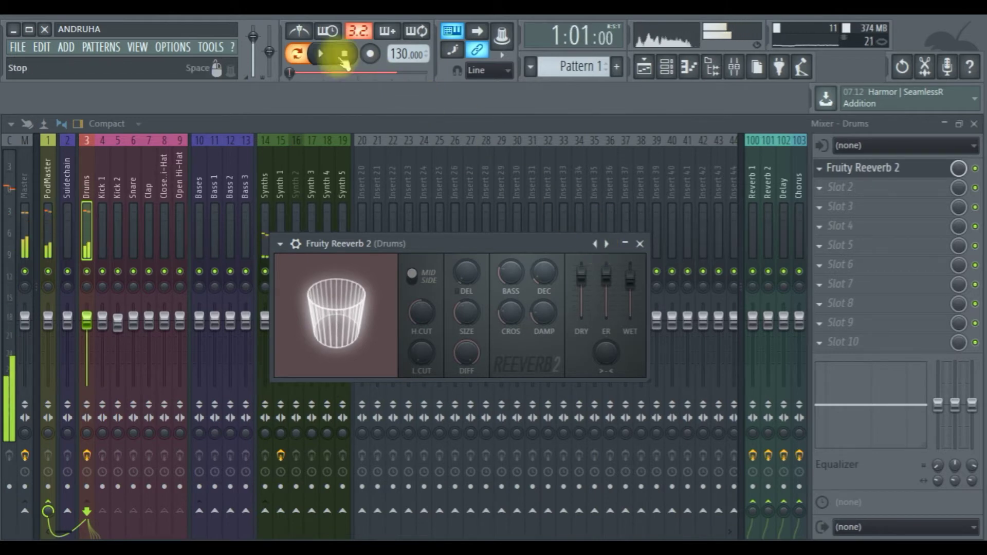
# Step: Mute the FL Keys #3 channel and restart playback with the Drums reverb window in front
pyautogui.click(666, 66)
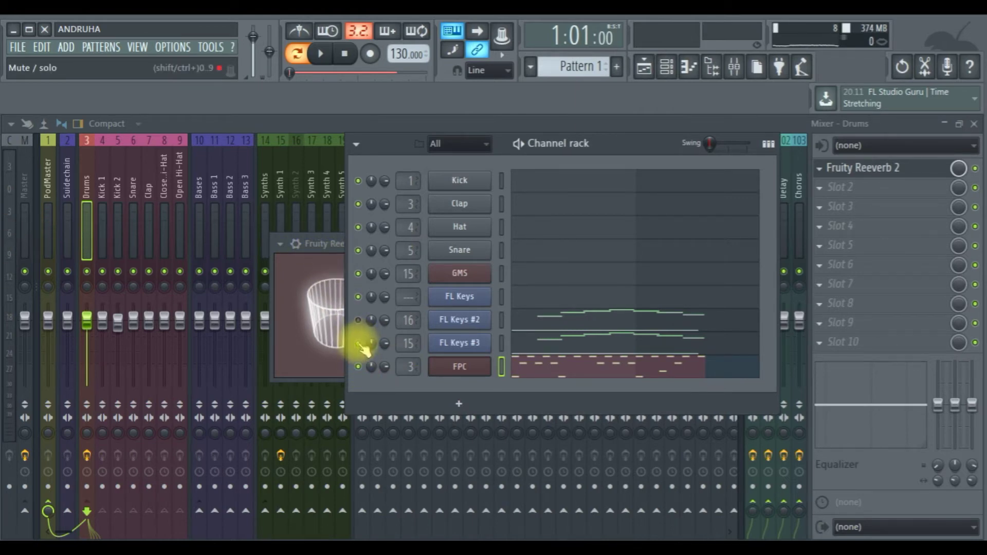
pyautogui.click(321, 243)
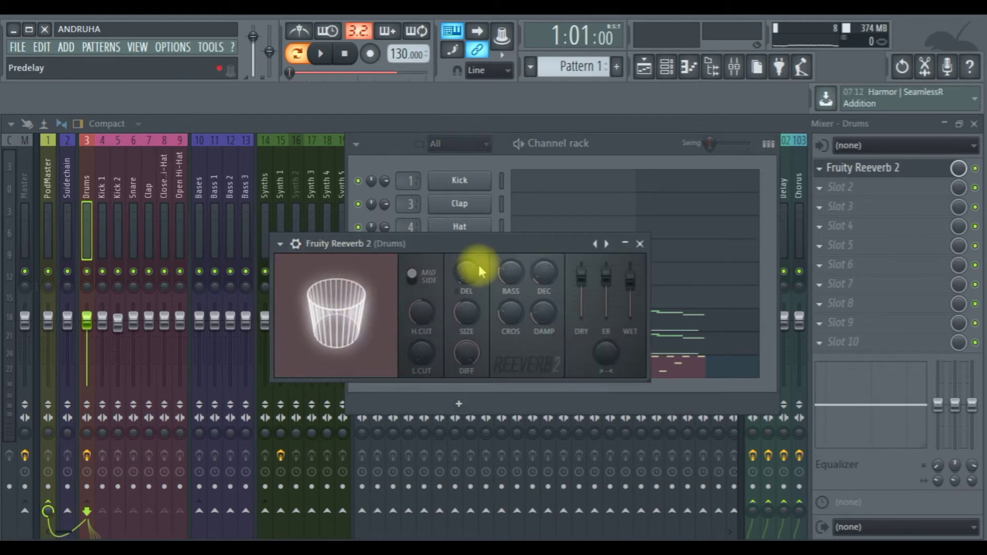
pyautogui.press('space')
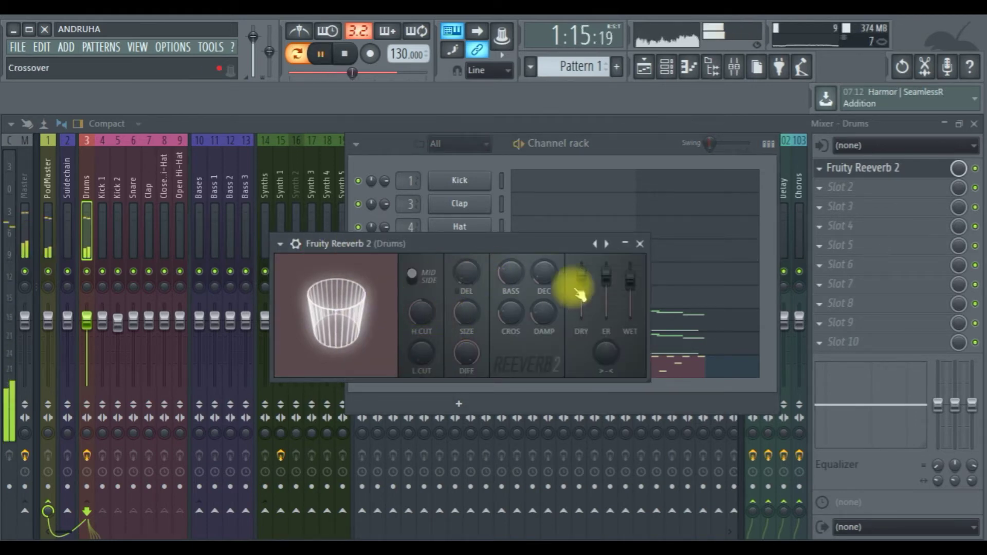
# Step: Try different low cut, bass, crossover and high damping settings on the Drums reverb while the drums play
pyautogui.moveTo(418, 352)
pyautogui.mouseDown()
pyautogui.moveTo(418, 329)
pyautogui.moveTo(422, 359)
pyautogui.mouseUp()
pyautogui.moveTo(511, 275); pyautogui.dragTo(544, 284)
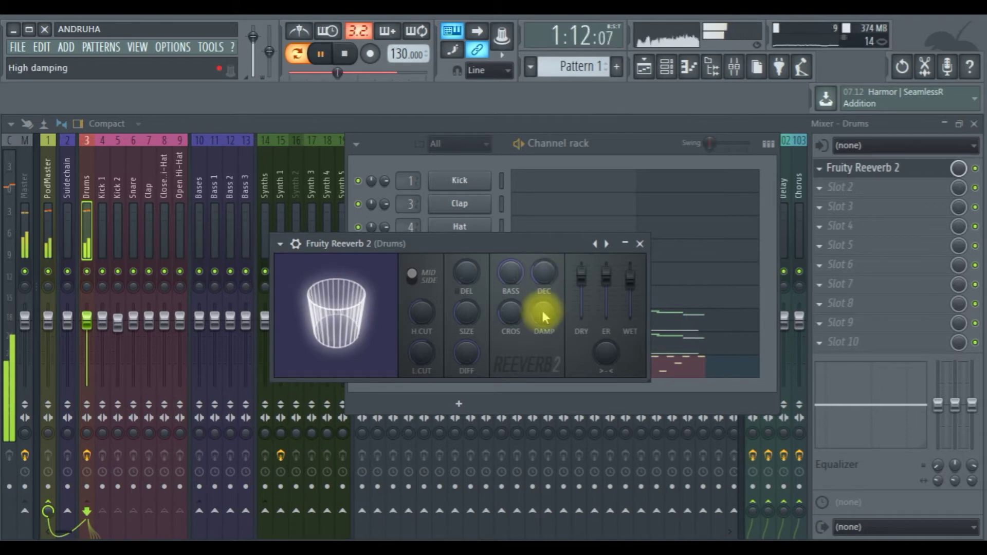
pyautogui.moveTo(510, 312); pyautogui.dragTo(511, 301)
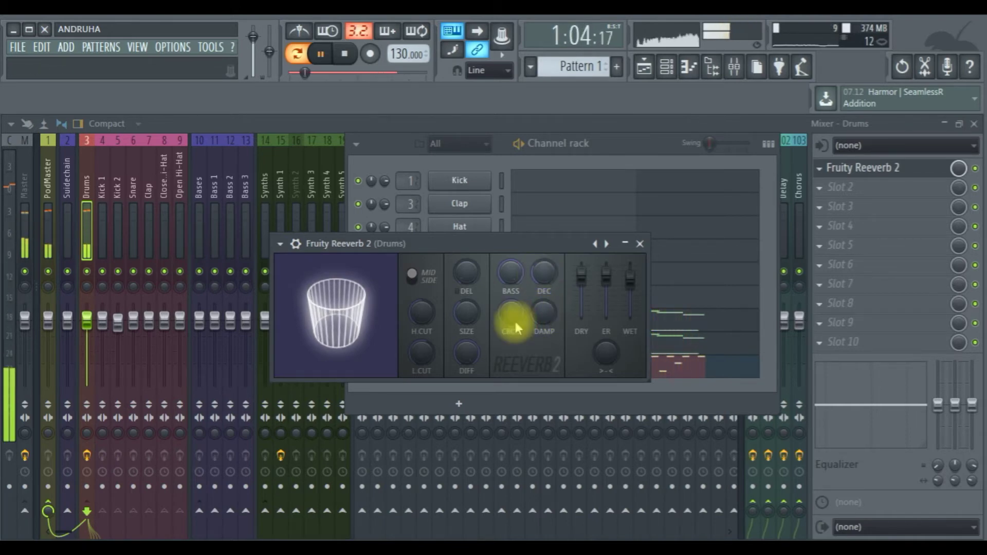
pyautogui.moveTo(538, 322); pyautogui.dragTo(538, 315)
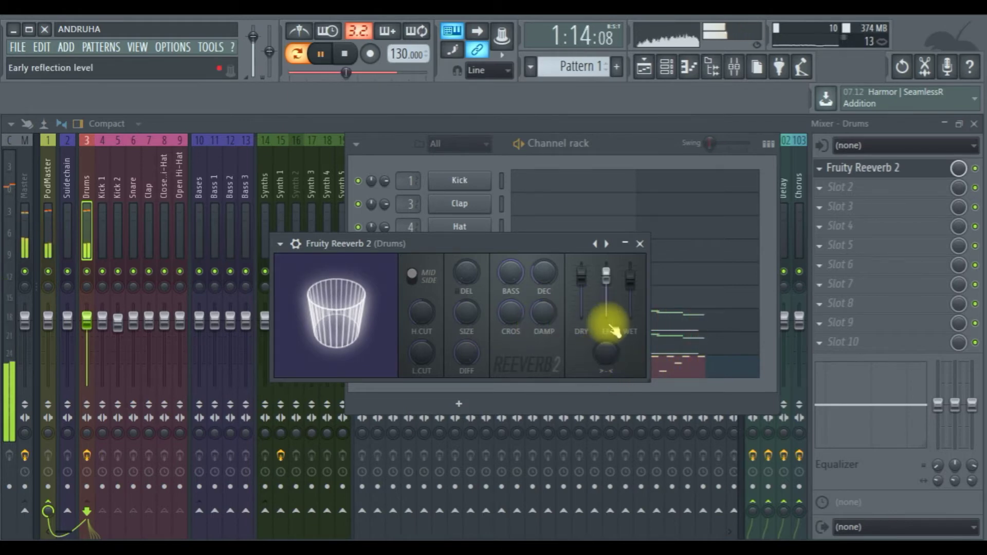
# Step: Audition more Drums reverb presets, including The Venue and Cathedral, and finish on Default
pyautogui.click(606, 244)
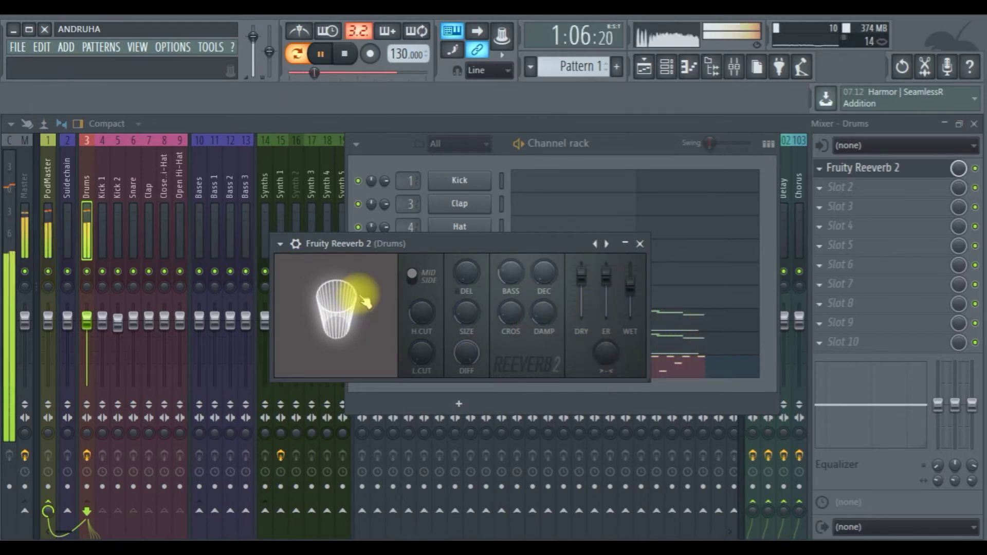
pyautogui.click(608, 246)
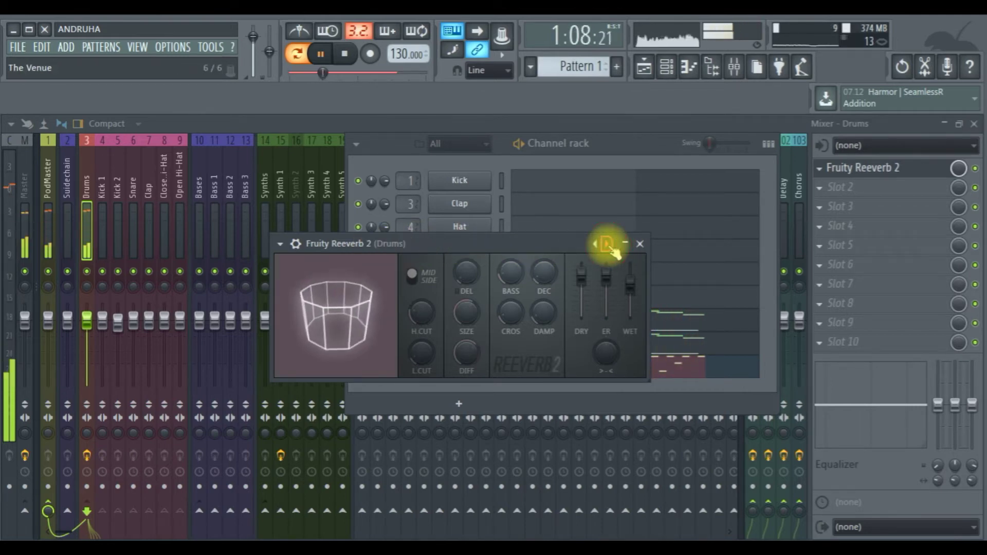
pyautogui.click(607, 246)
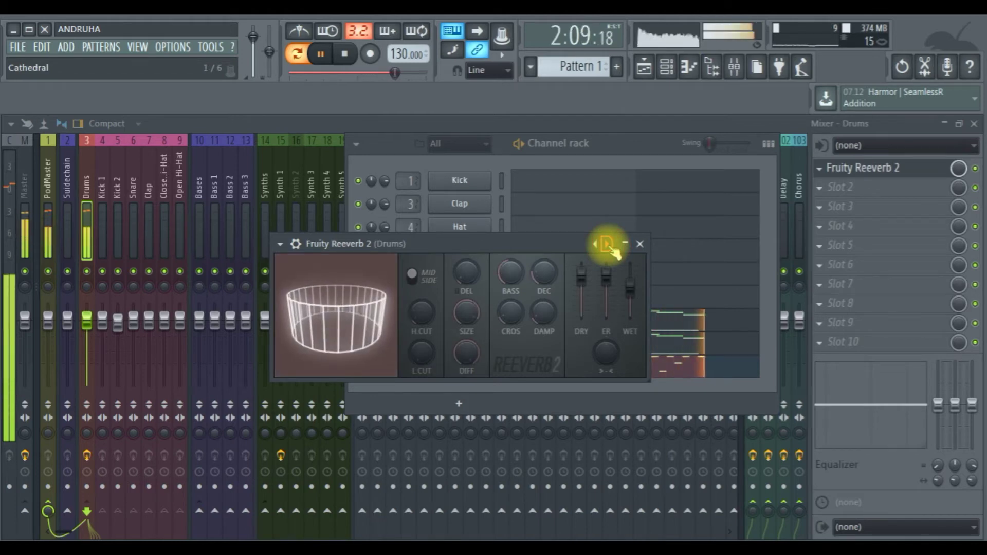
pyautogui.click(608, 246)
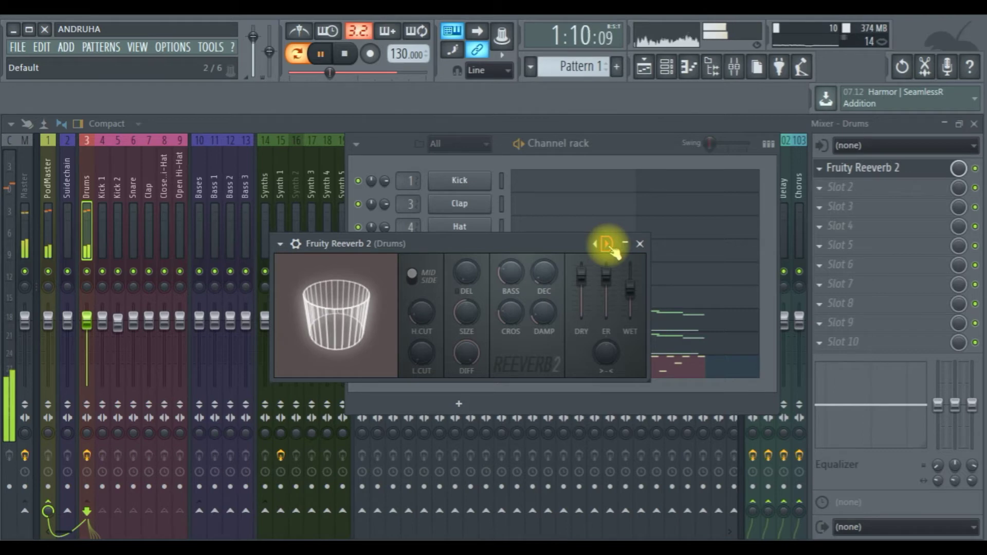
# Step: Audition the Drum Room preset on the Drums reverb and stop playback
pyautogui.click(607, 247)
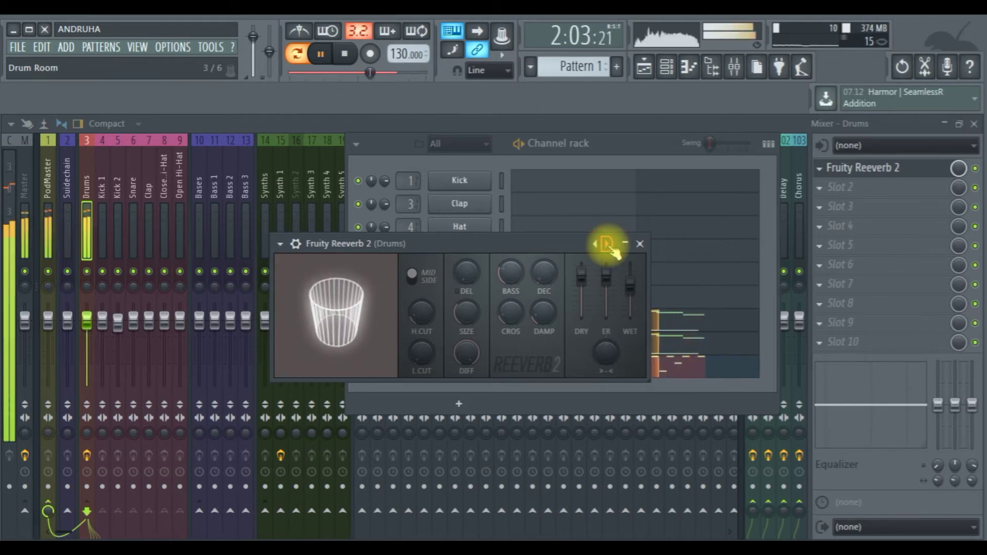
pyautogui.press('space')
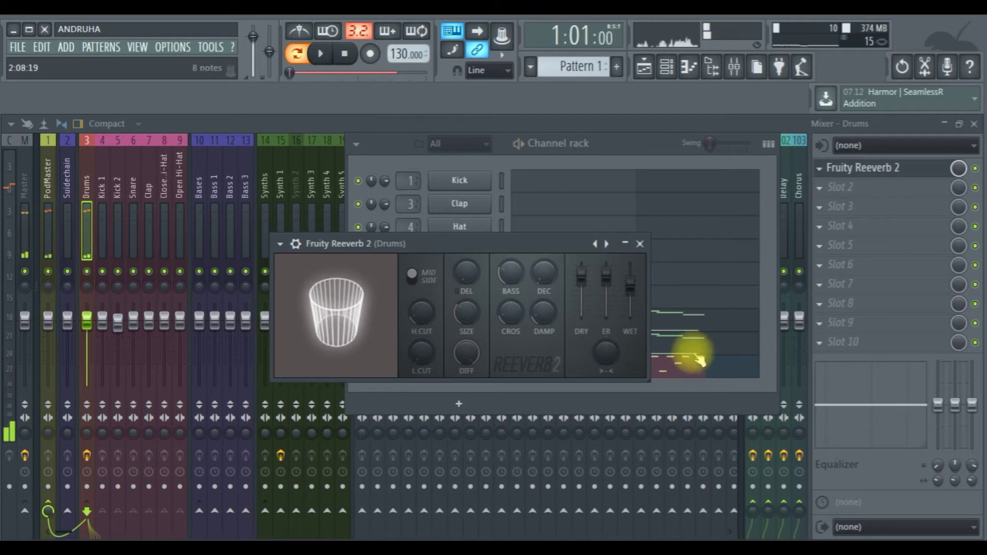
# Step: Open the FPC piano roll and lower the velocity of the first two Lite Ride notes, the first to about 27%
pyautogui.click(681, 362)
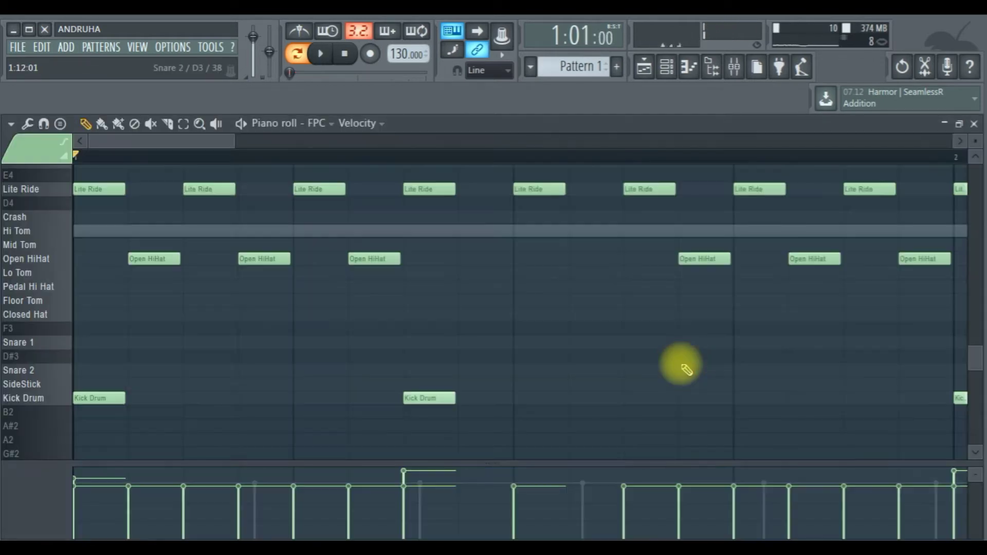
pyautogui.doubleClick(107, 191)
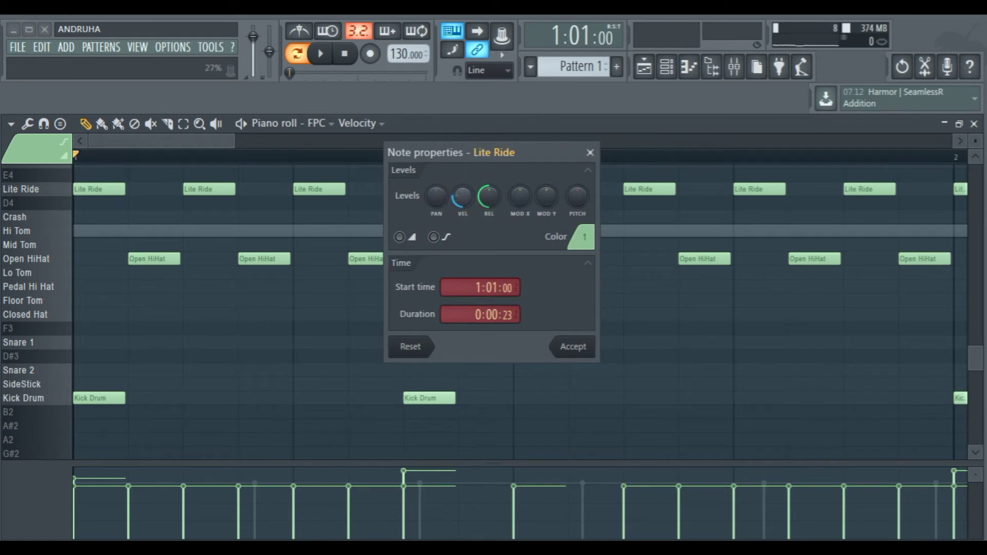
pyautogui.click(562, 349)
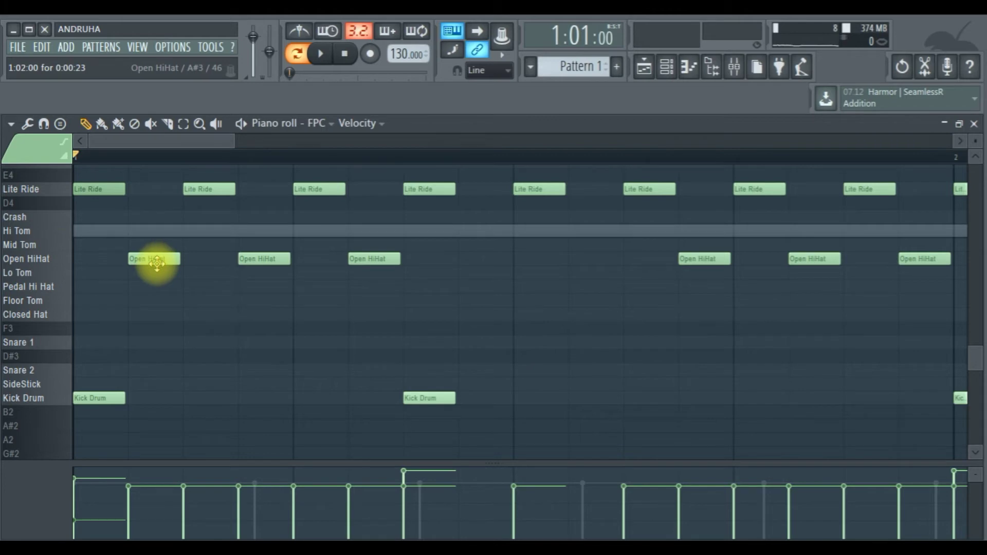
pyautogui.doubleClick(206, 189)
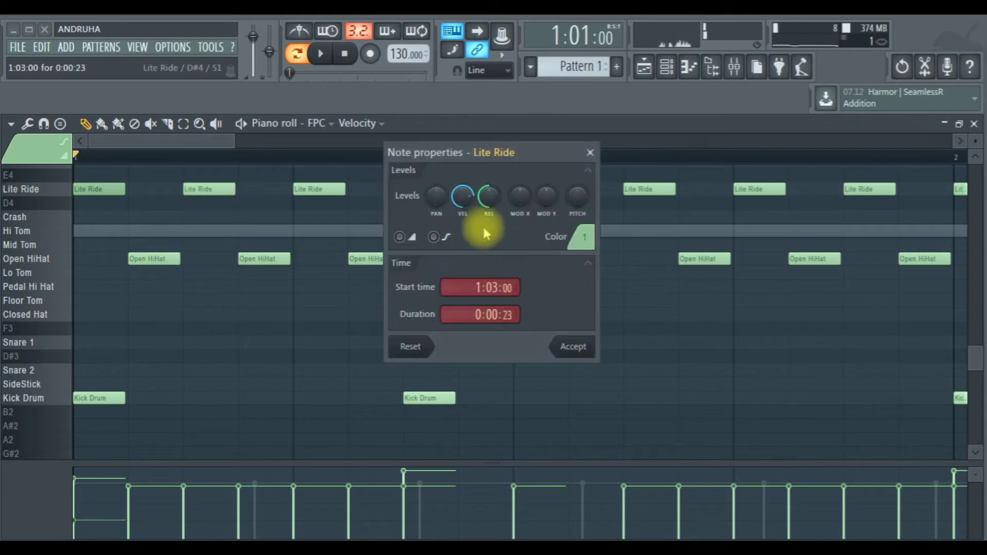
pyautogui.click(572, 347)
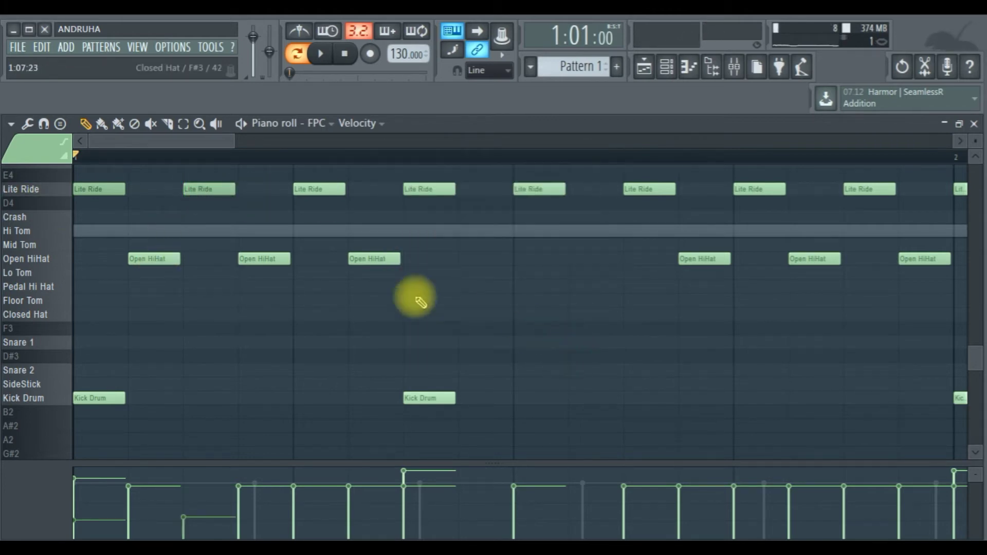
# Step: Select all the FPC notes and lower their velocity together in two passes through the note properties
pyautogui.hotkey('ctrl', 'a')
pyautogui.doubleClick(207, 190)
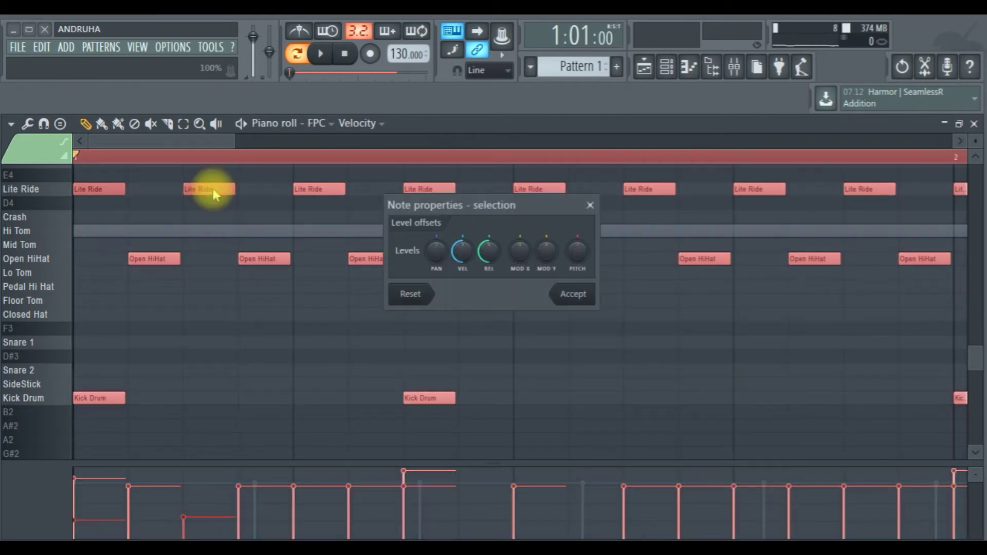
pyautogui.click(551, 293)
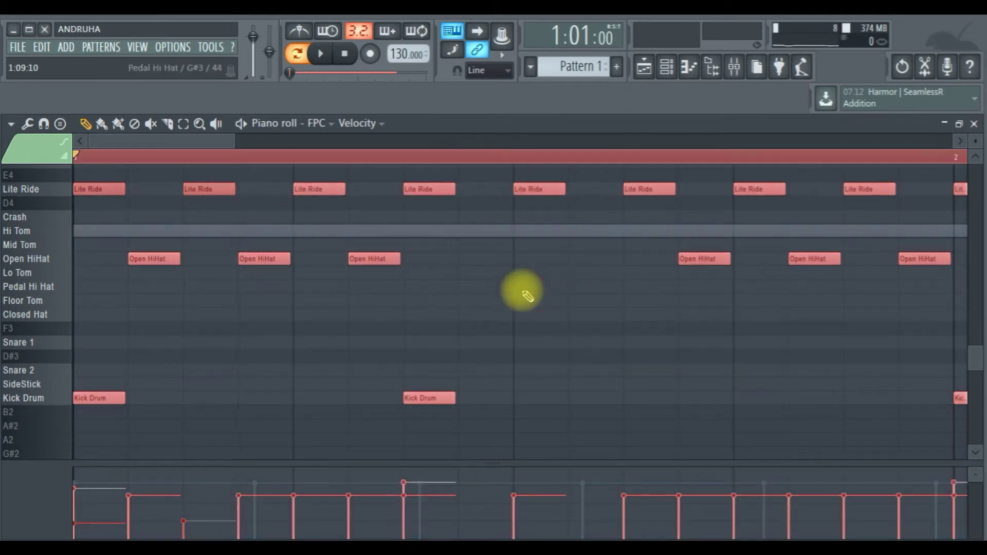
pyautogui.doubleClick(316, 187)
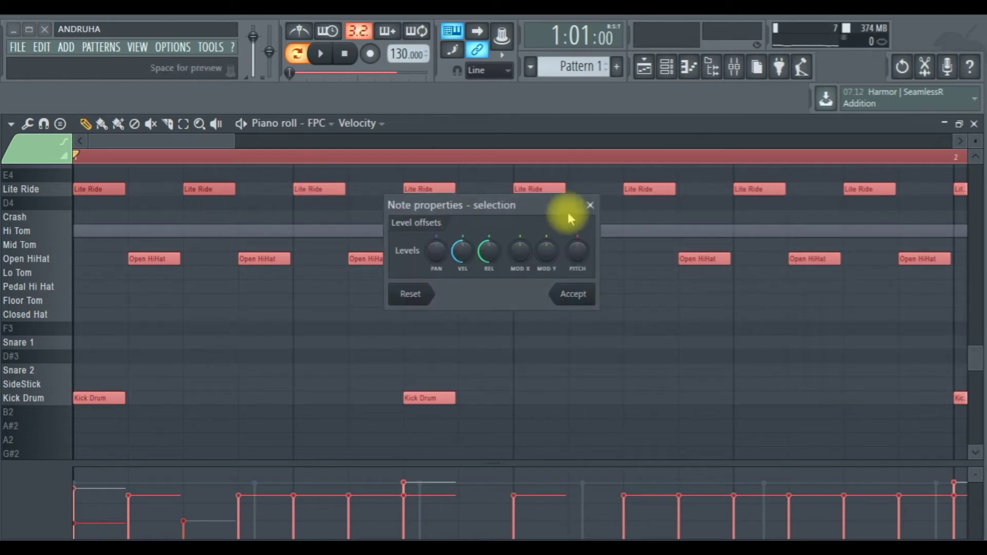
pyautogui.click(591, 207)
pyautogui.doubleClick(150, 260)
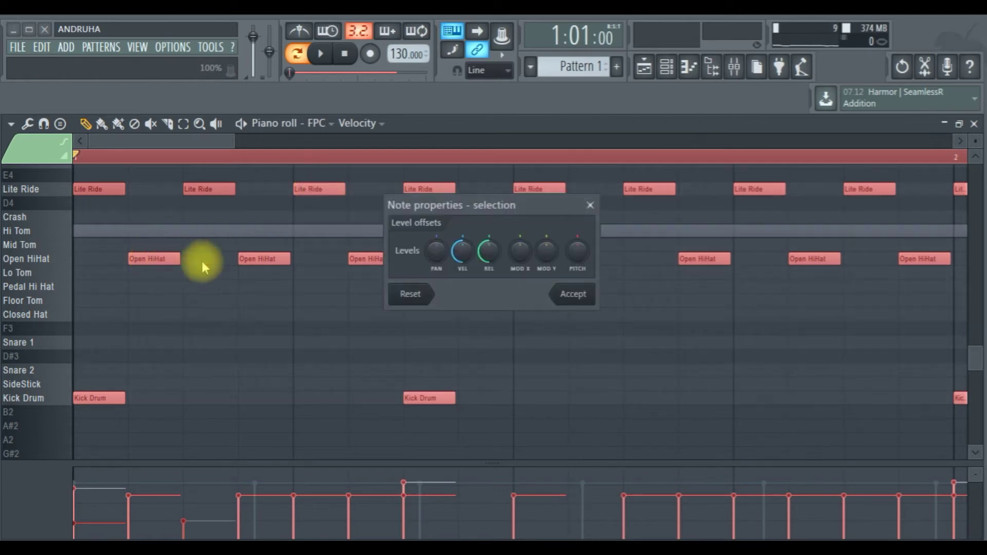
pyautogui.click(569, 293)
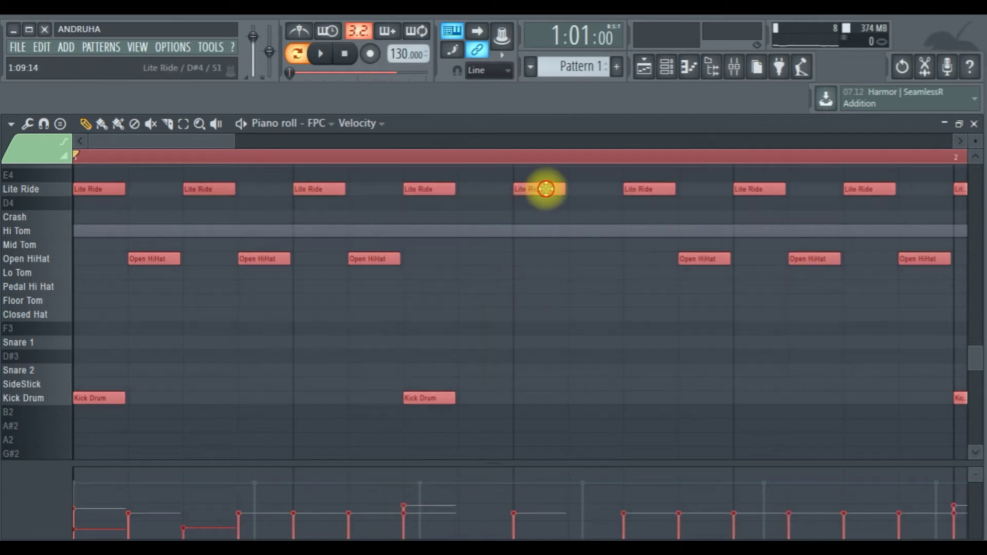
pyautogui.doubleClick(547, 189)
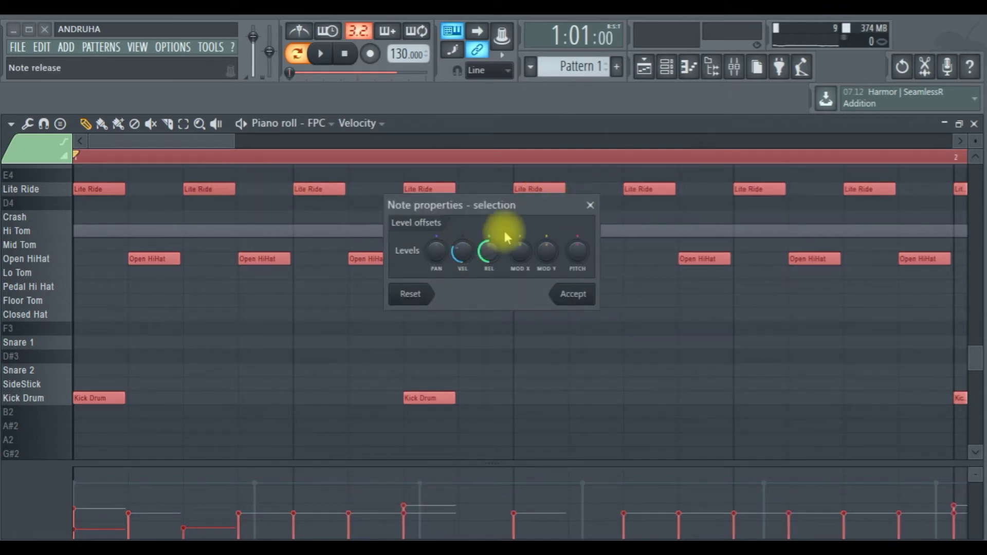
pyautogui.click(590, 205)
# Step: Listen to the edited FPC pattern, clear the note selection and stop playback
pyautogui.press('space')
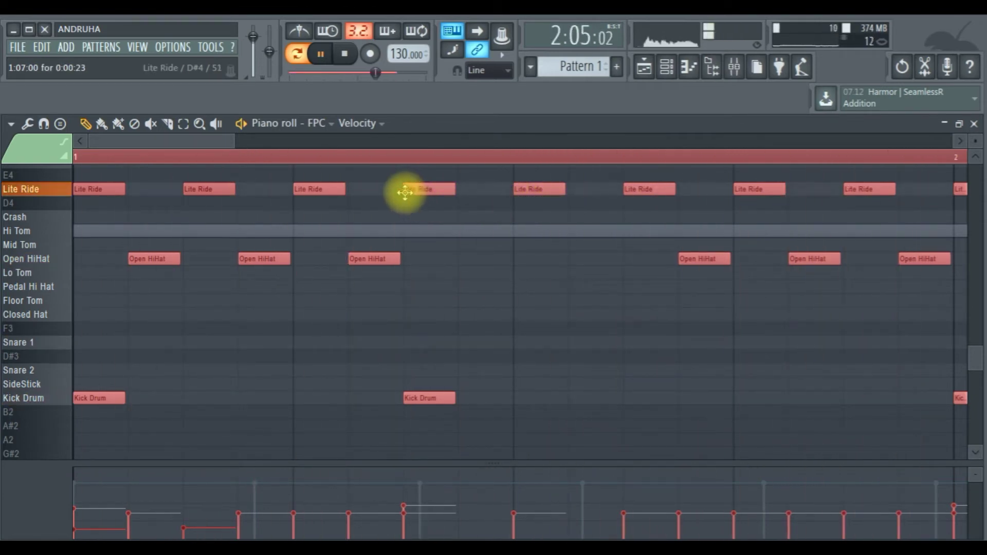
pyautogui.click(441, 229)
pyautogui.rightClick(485, 233)
pyautogui.press('space')
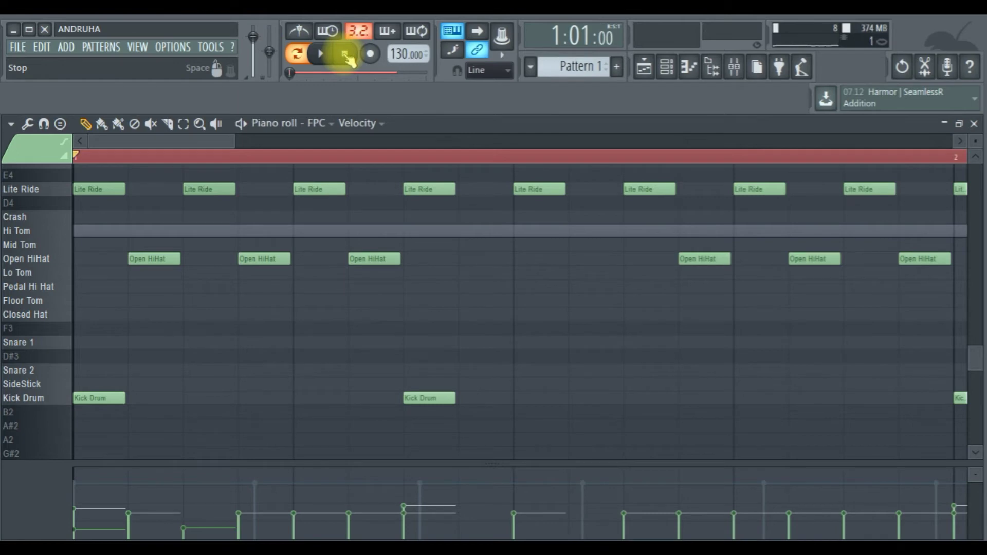
# Step: Return to the mixer, reopen the Drums reverb and audition the preset following Drum Room on the playing drum loop
pyautogui.click(667, 67)
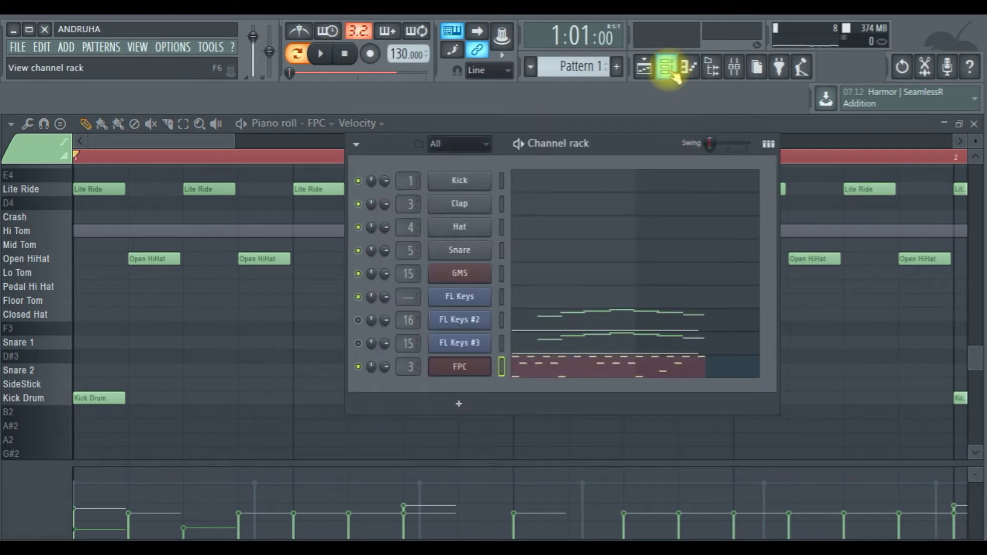
pyautogui.click(667, 67)
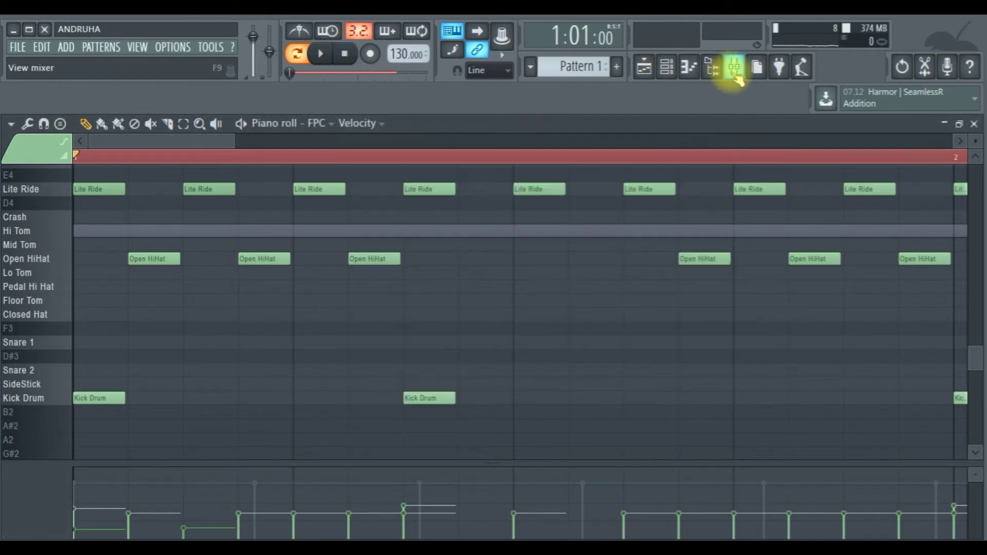
pyautogui.click(734, 68)
pyautogui.click(868, 168)
pyautogui.press('space')
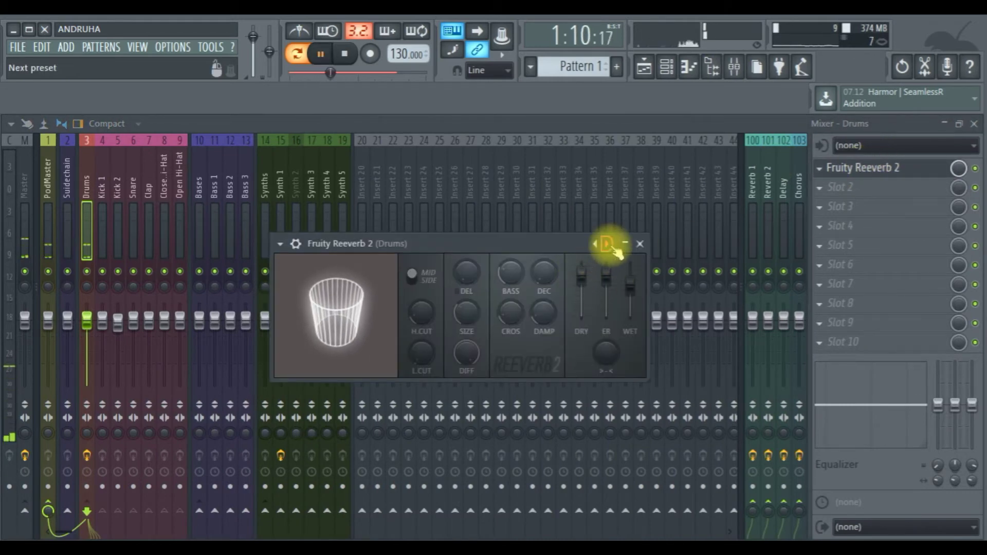
pyautogui.click(610, 245)
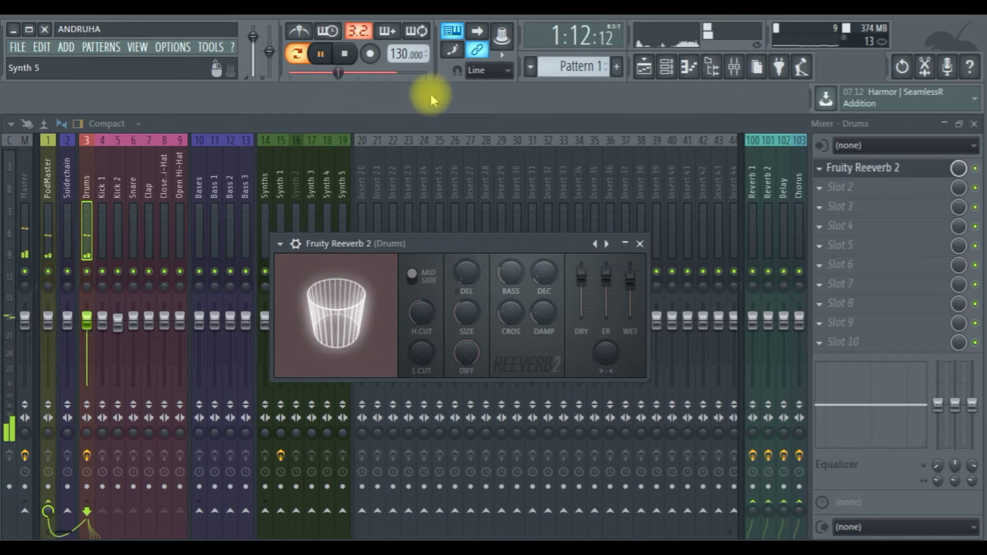
# Step: Unmute the FL Keys #3 channel, listen to it together with the drums and stop playback
pyautogui.click(672, 76)
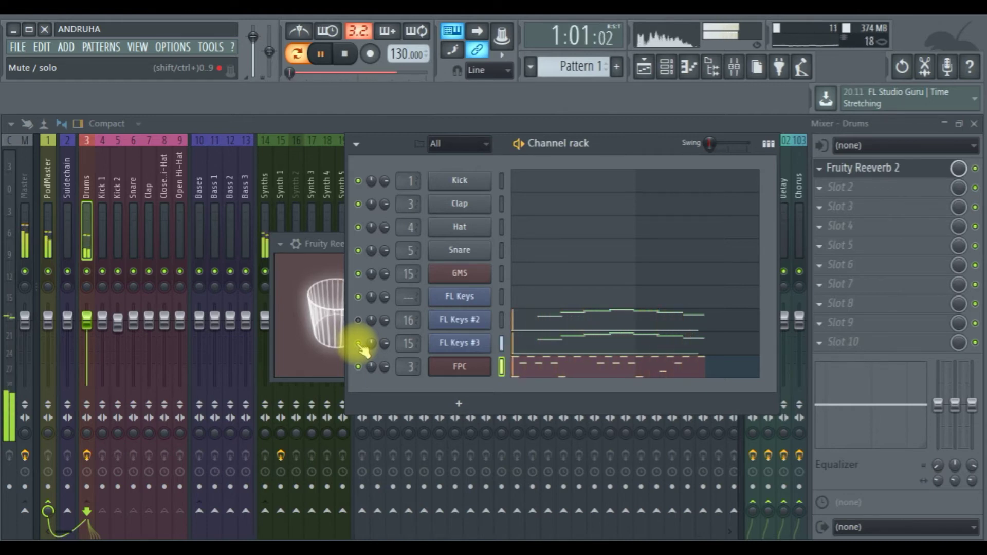
pyautogui.press('space')
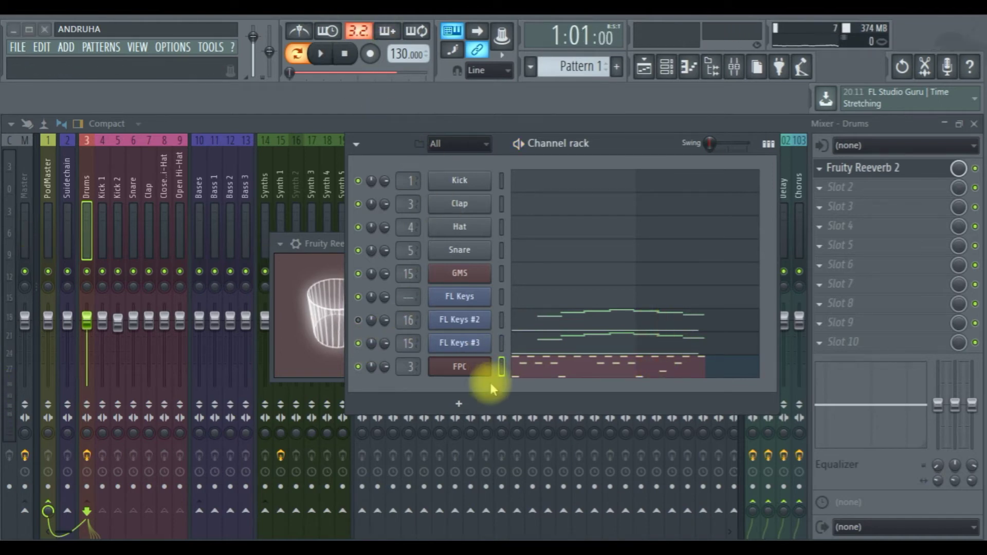
# Step: Add a BooBass instrument from the plugin picker and route it to mixer track 11, Bass 1
pyautogui.click(779, 69)
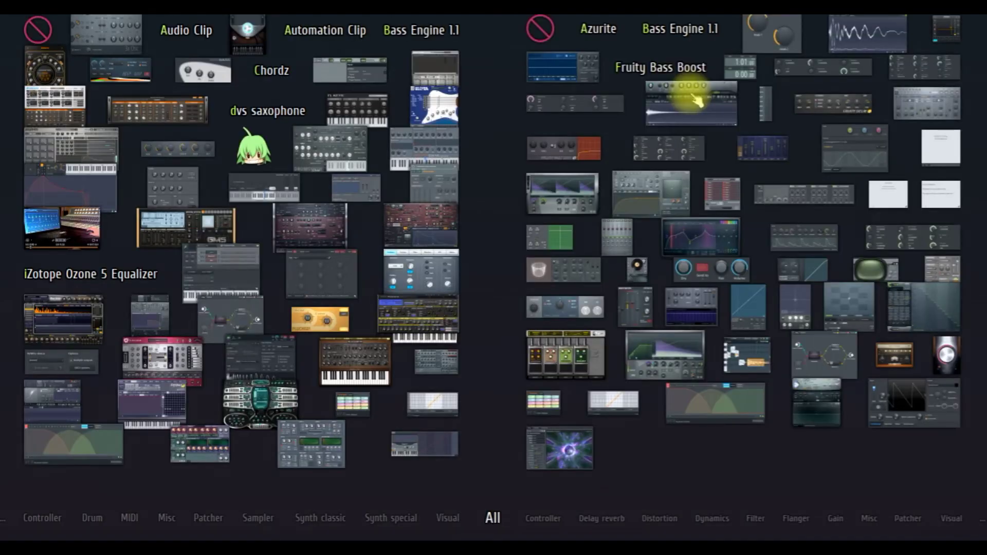
pyautogui.click(213, 75)
pyautogui.moveTo(168, 195); pyautogui.dragTo(501, 267)
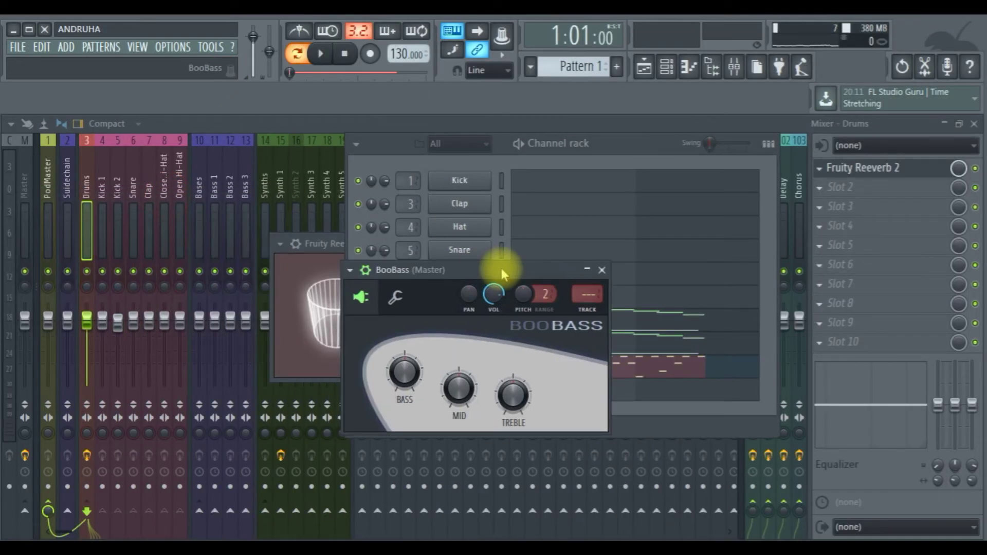
pyautogui.moveTo(585, 298); pyautogui.dragTo(585, 280)
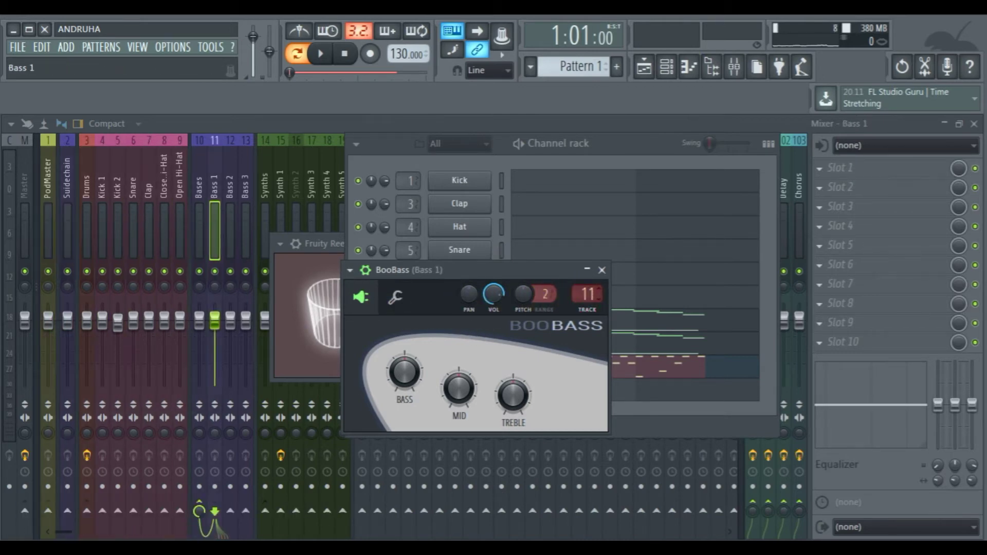
# Step: Load Fruity Reeverb 2 into slot 1 of the Bass 1 track and move its window to the middle of the mixer
pyautogui.click(218, 201)
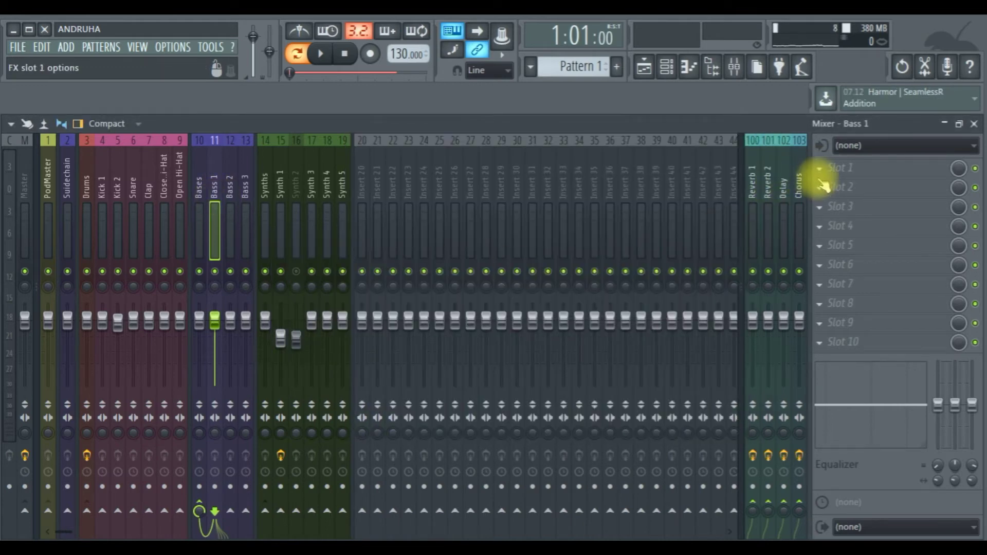
pyautogui.click(822, 185)
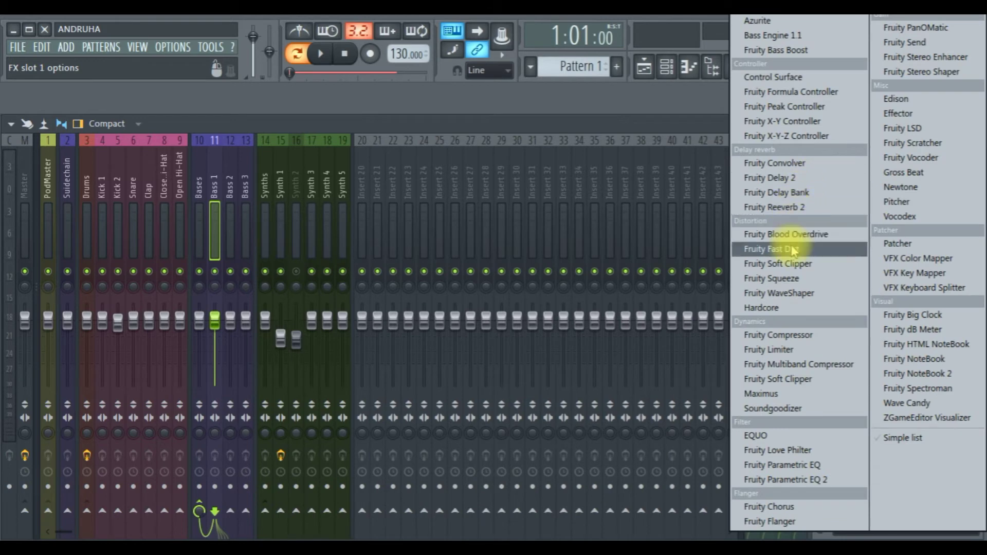
pyautogui.click(792, 207)
pyautogui.moveTo(242, 198); pyautogui.dragTo(462, 245)
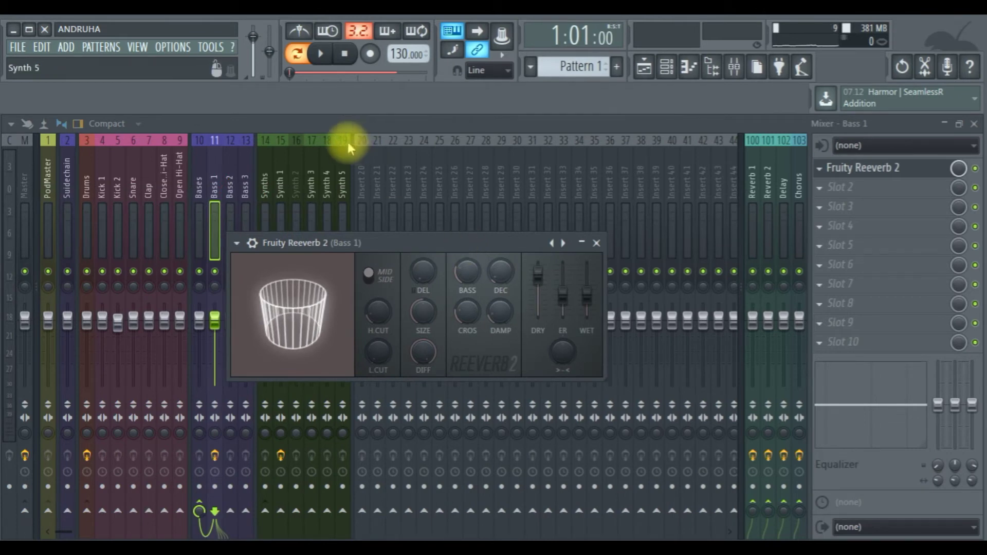
# Step: Bring the Bass 1 reverb in front of the channel rack and play repeated F5 notes on BooBass
pyautogui.click(645, 68)
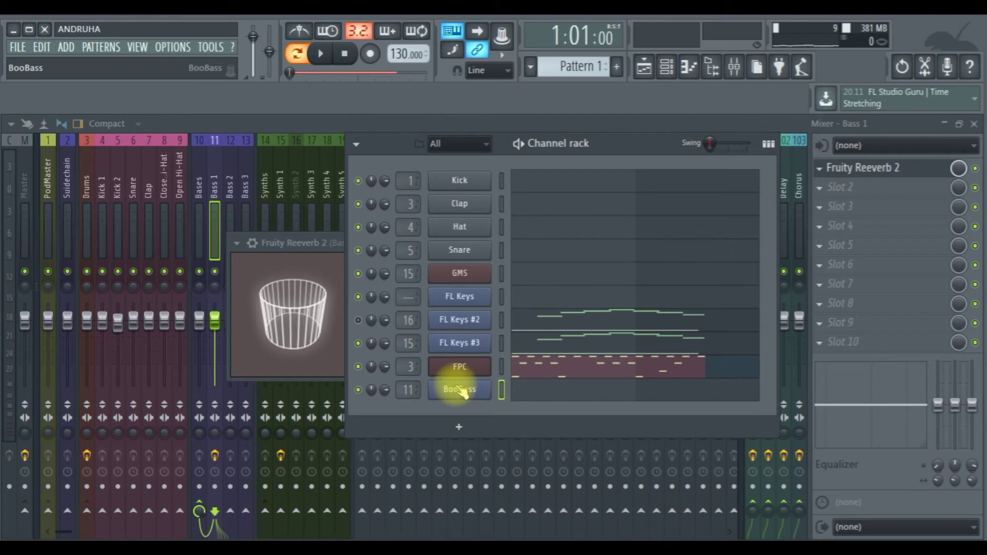
pyautogui.click(306, 238)
pyautogui.press('v')
pyautogui.press('v')
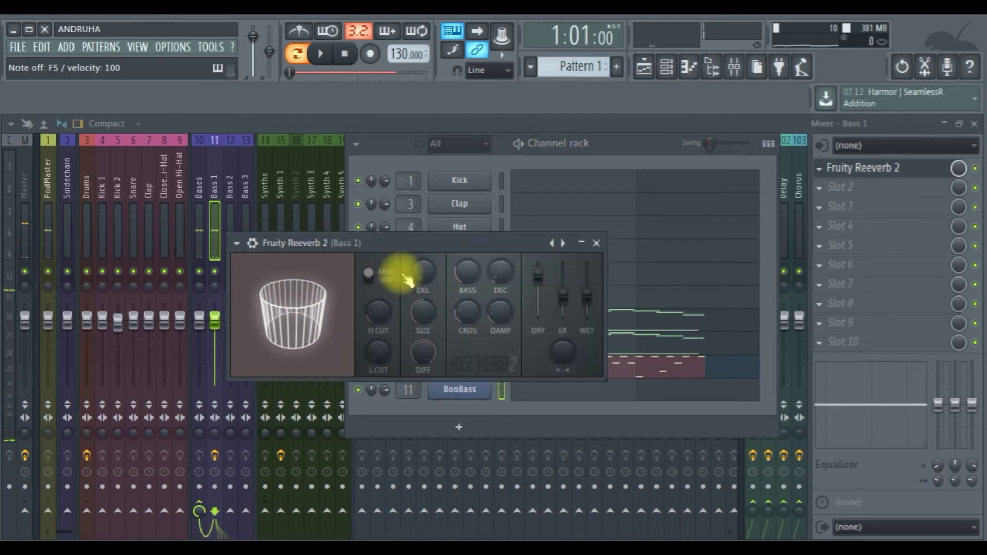
pyautogui.press('v')
# Step: Try the mid/side switch on the Bass 1 reverb while playing repeated F5 notes on BooBass
pyautogui.click(371, 276)
pyautogui.press('v')
pyautogui.press('v')
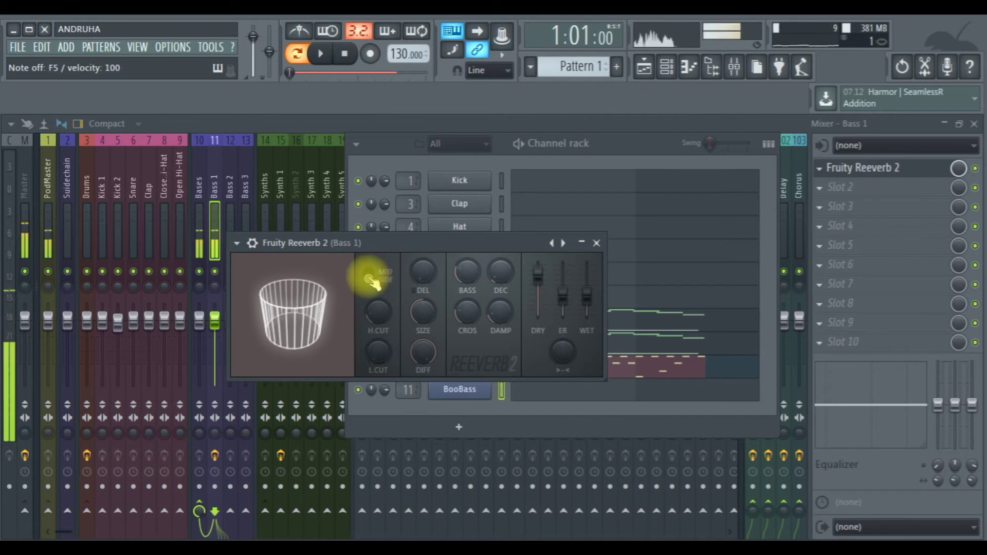
pyautogui.press('v')
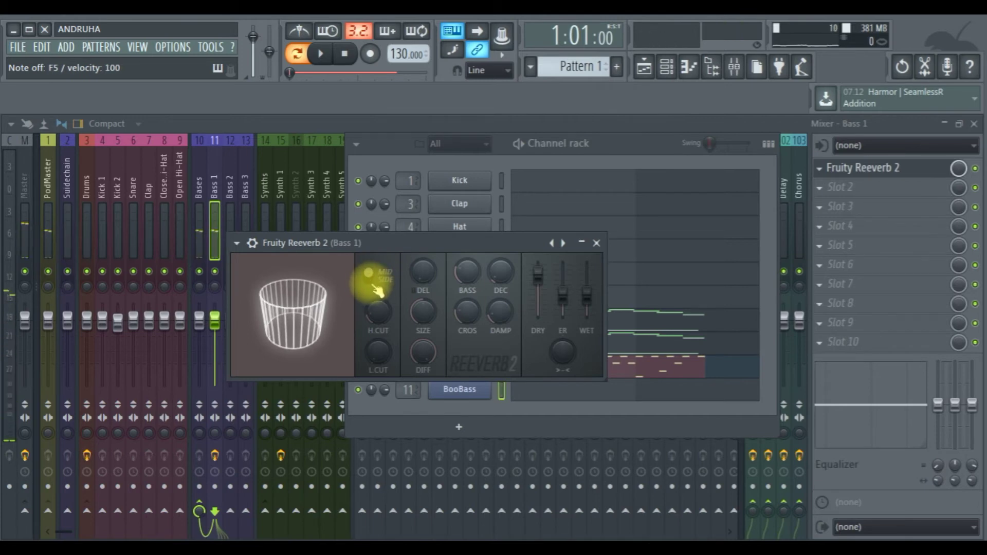
pyautogui.press('v')
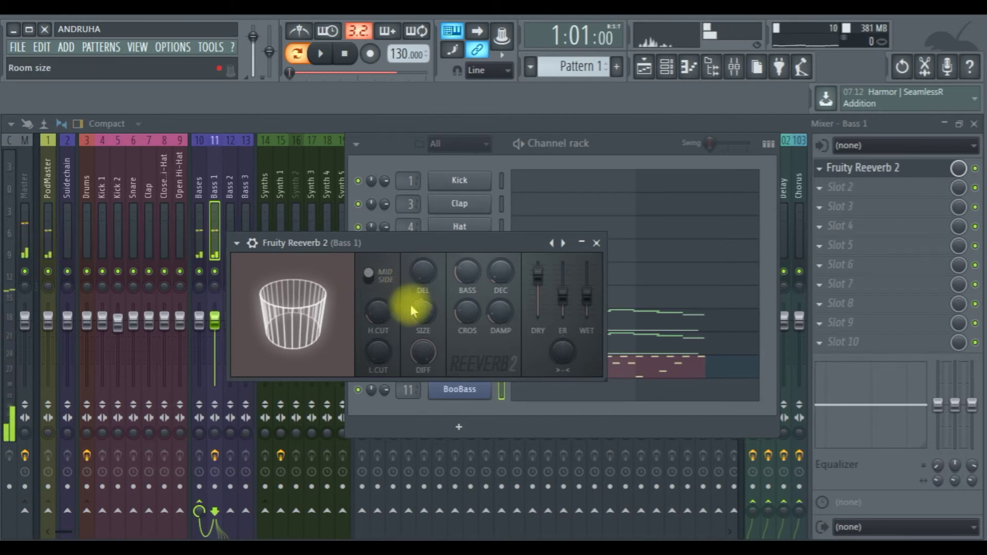
pyautogui.press('v')
pyautogui.press('v')
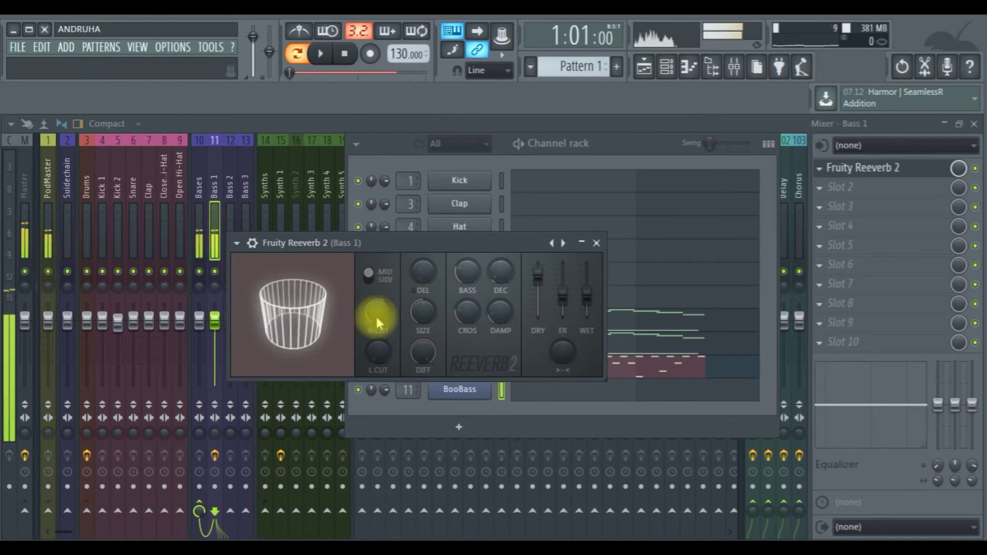
# Step: Try the high-cut control on the Bass 1 reverb while playing repeated F4 notes on BooBass
pyautogui.moveTo(377, 317); pyautogui.dragTo(375, 393)
pyautogui.press('v')
pyautogui.press('v')
pyautogui.press('v')
pyautogui.press('v')
# Step: Try a 510 ms predelay on the Bass 1 reverb while playing repeated F4 notes, and bring the predelay back down
pyautogui.press('v')
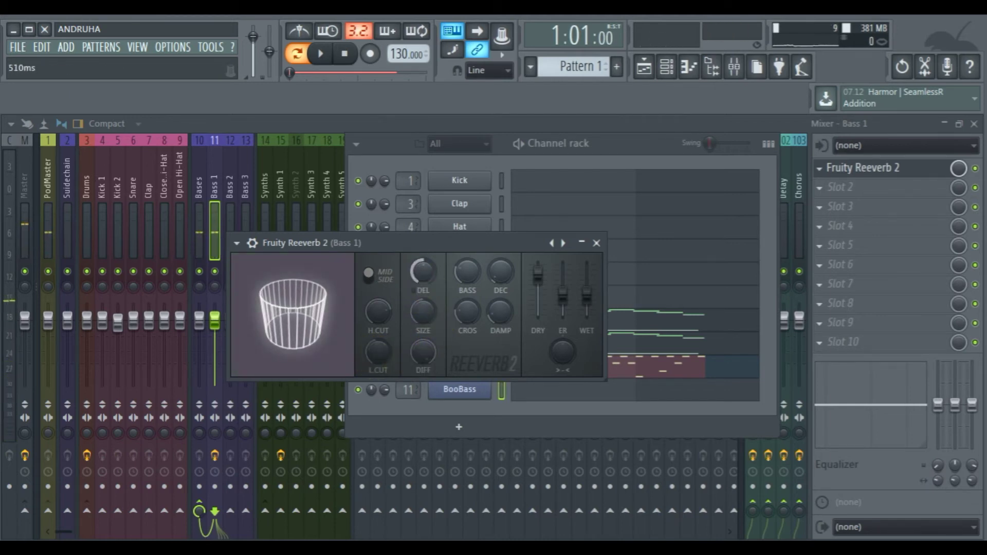
pyautogui.press('v')
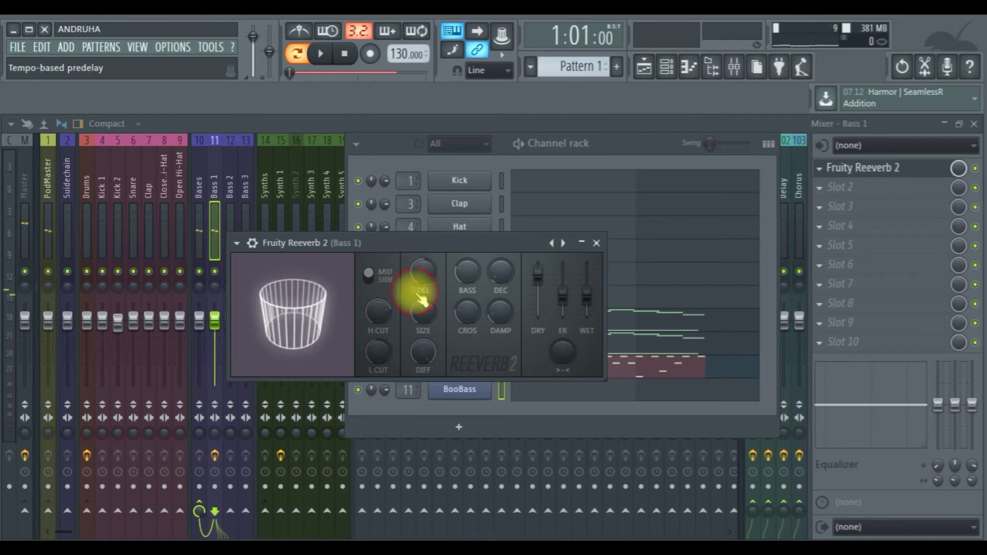
pyautogui.press('v')
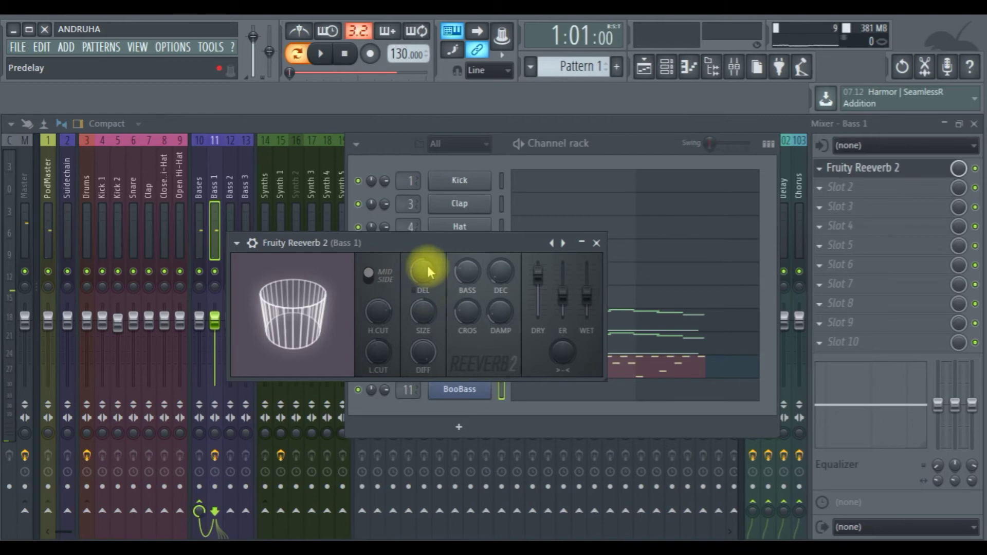
pyautogui.press('v')
# Step: Reduce the Bass 1 reverb's room size to a very small room and play a run of low and high BooBass notes
pyautogui.moveTo(426, 314); pyautogui.dragTo(424, 349)
pyautogui.press('v')
pyautogui.press('m')
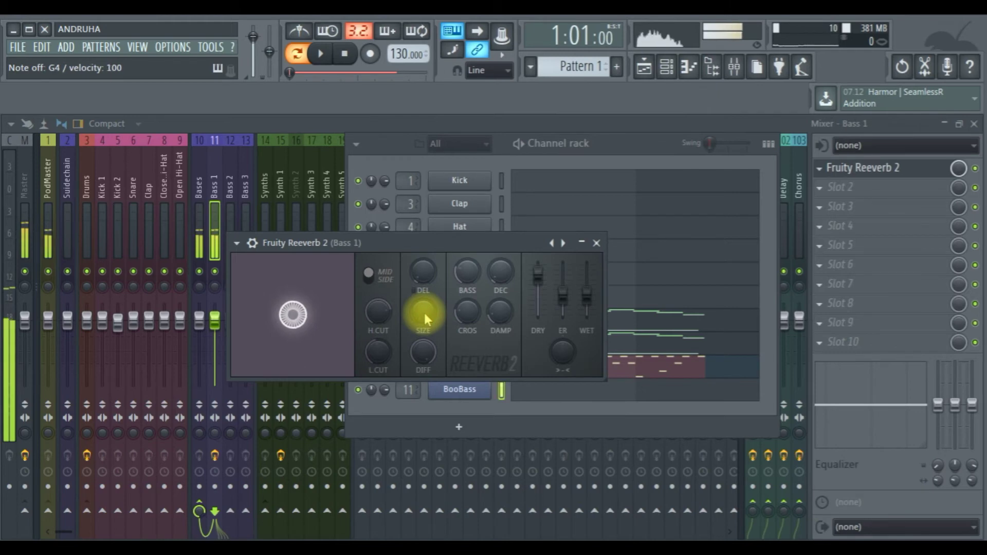
pyautogui.press('m')
pyautogui.press('m')
pyautogui.press('m')
pyautogui.press('m')
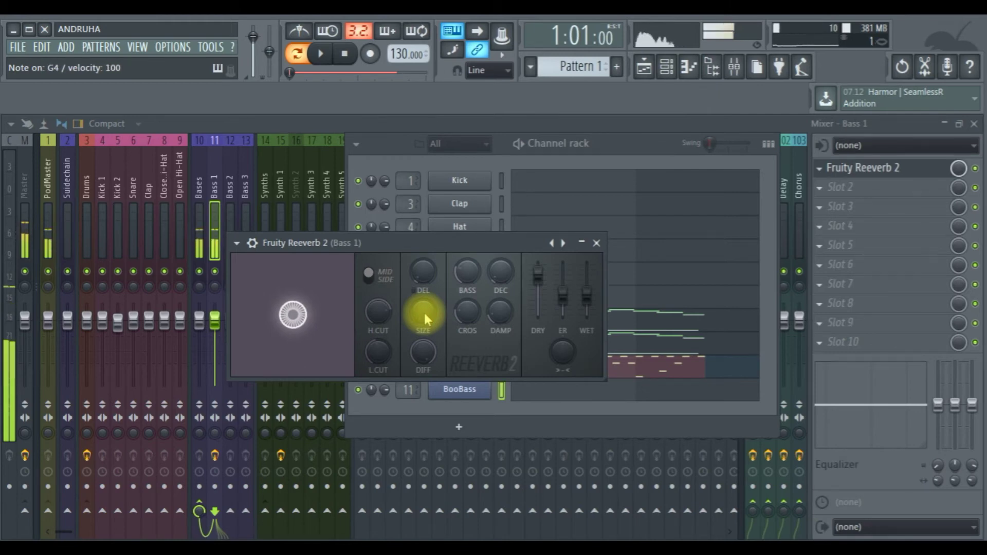
pyautogui.press('b')
pyautogui.press('u')
pyautogui.press('u')
pyautogui.press('b')
pyautogui.press('r')
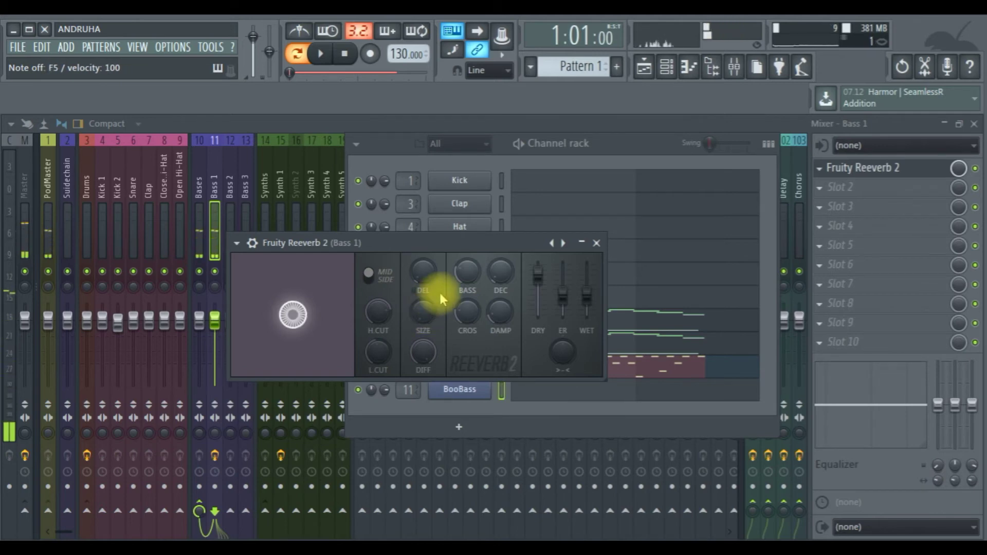
# Step: Try the decay, early reflection and wet levels on the Bass 1 reverb while playing repeated F5 notes
pyautogui.moveTo(503, 274); pyautogui.dragTo(502, 259)
pyautogui.press('r')
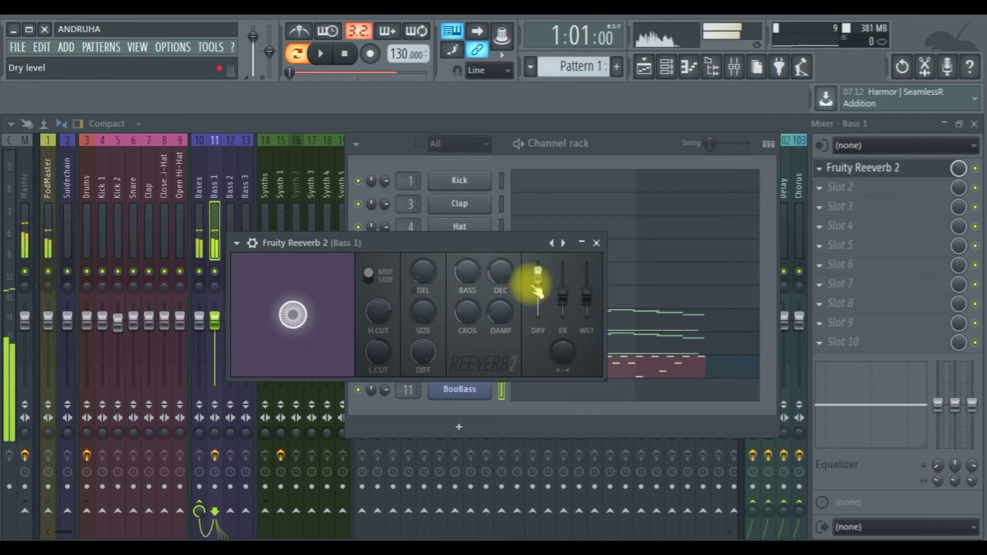
pyautogui.press('r')
pyautogui.press('r')
pyautogui.moveTo(563, 300); pyautogui.dragTo(592, 285)
pyautogui.press('r')
pyautogui.press('r')
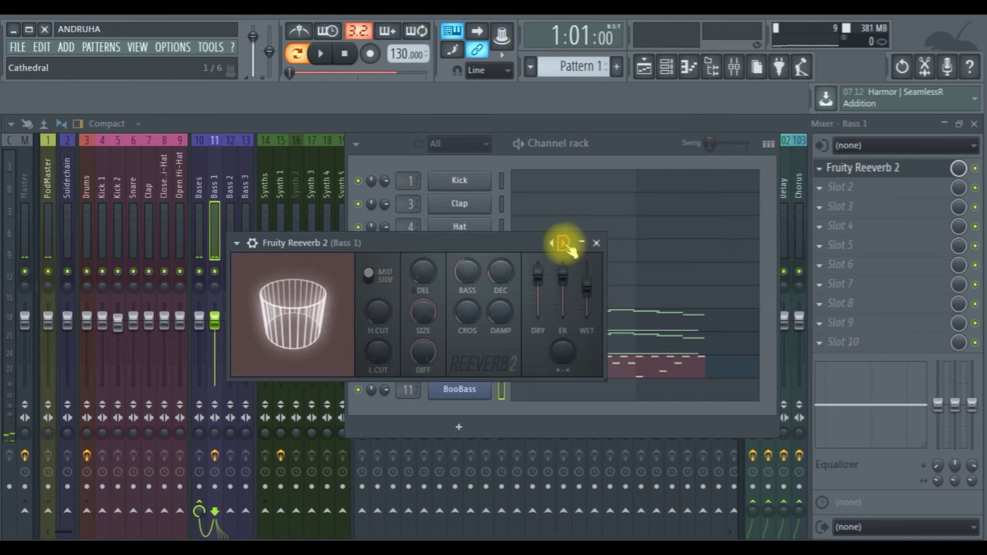
# Step: Audition the Bass 1 reverb presets from Cathedral to the one after Large Hall, playing BooBass notes on each
pyautogui.press('q')
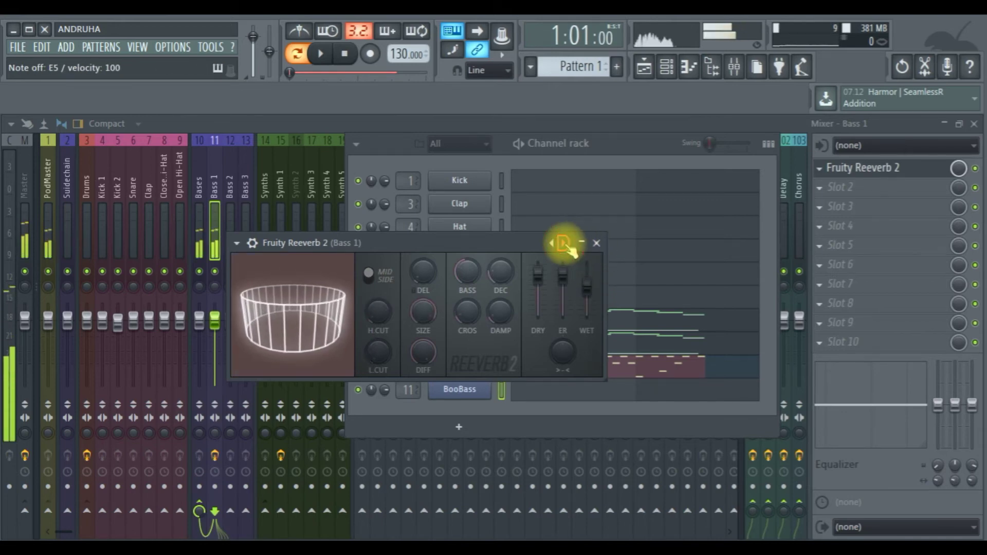
pyautogui.press('q')
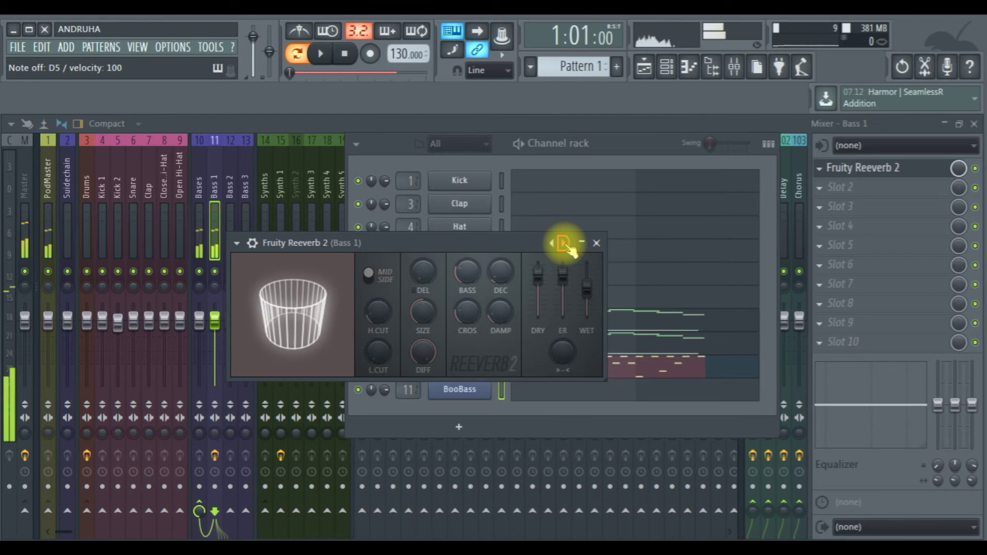
pyautogui.press('q')
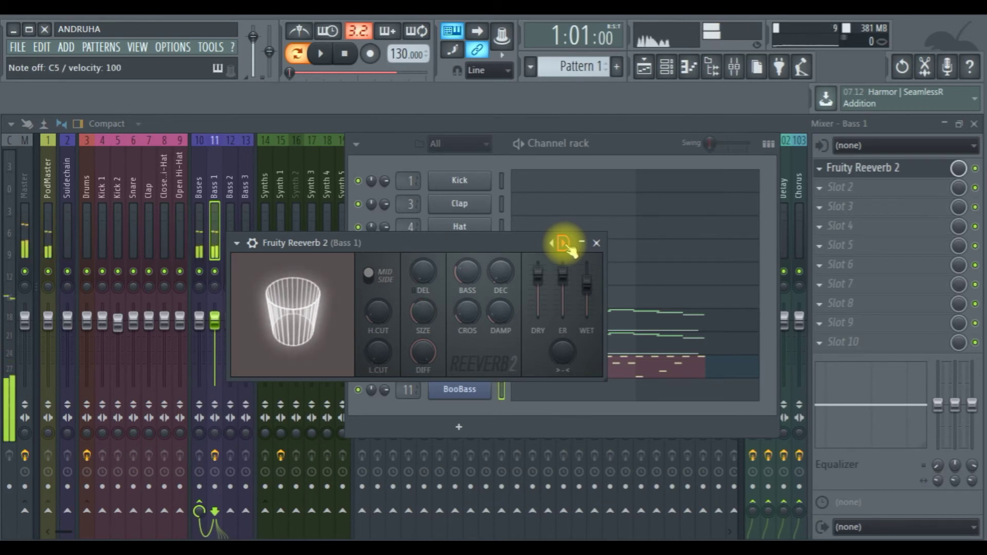
pyautogui.press('i')
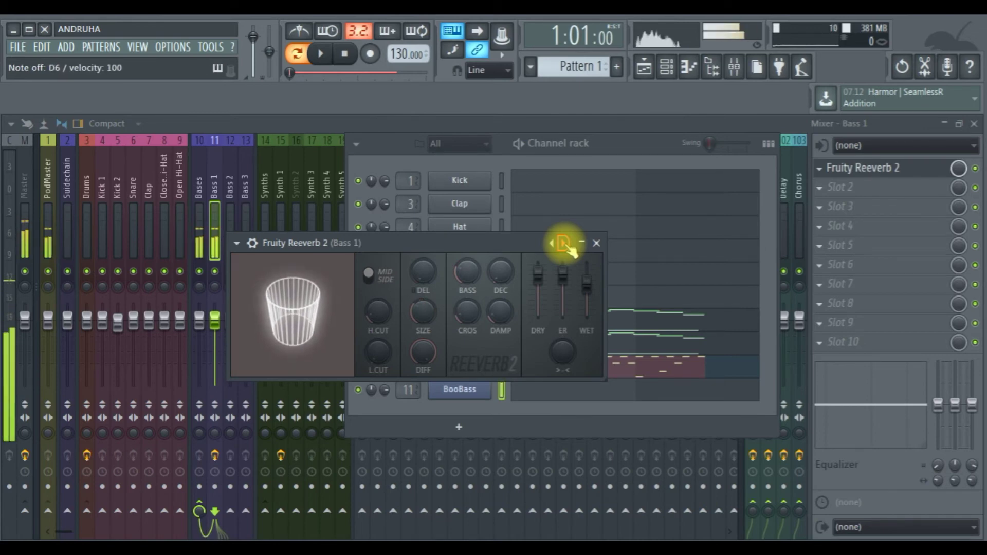
pyautogui.click(566, 244)
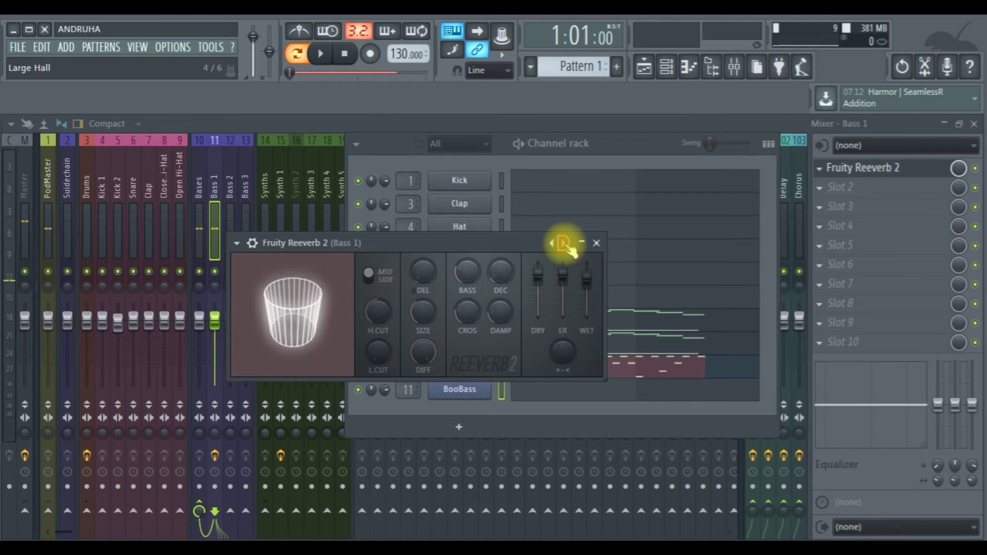
pyautogui.press('q')
pyautogui.press('w')
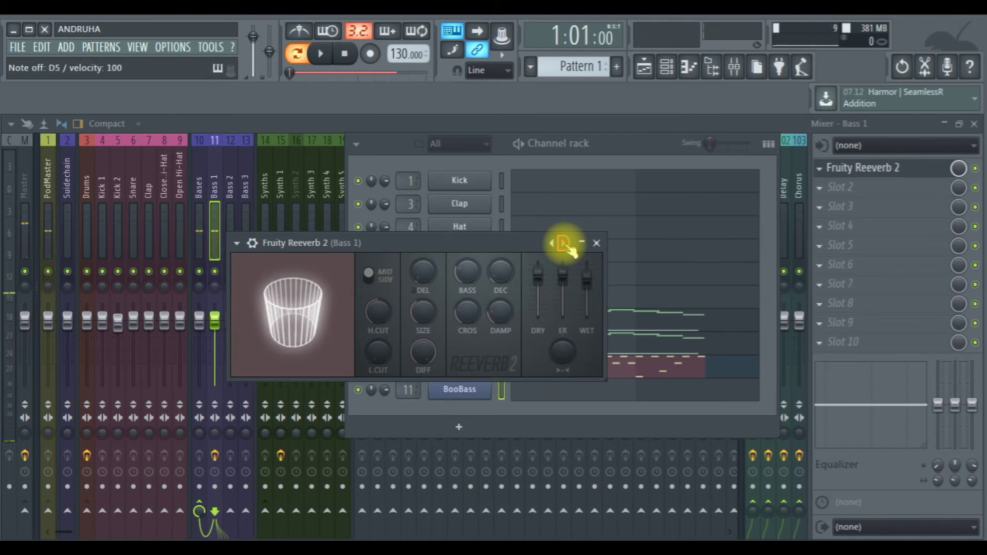
pyautogui.click(566, 244)
pyautogui.press('w')
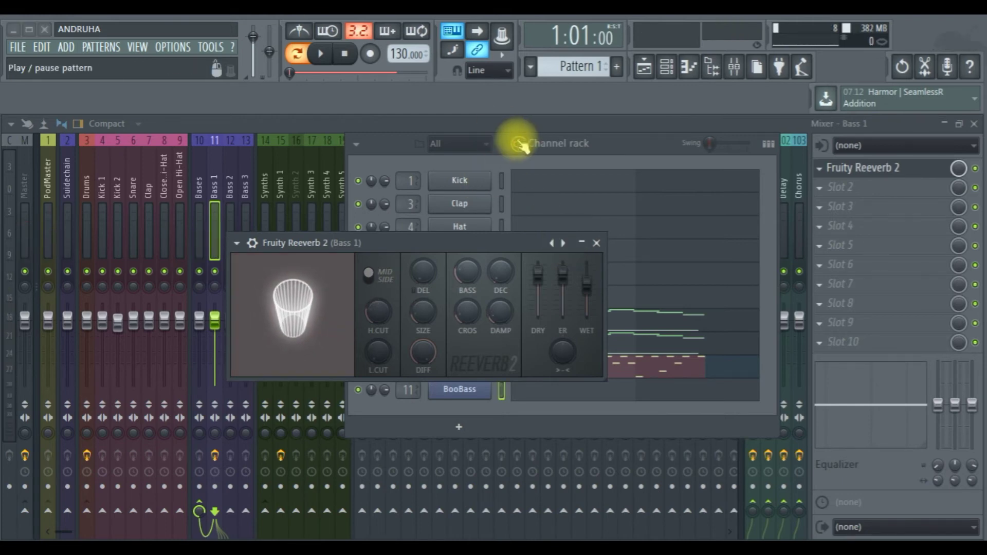
# Step: Bring the mixer to the front, play Pattern 1 and open the BooBass instrument window from the channel rack
pyautogui.click(580, 126)
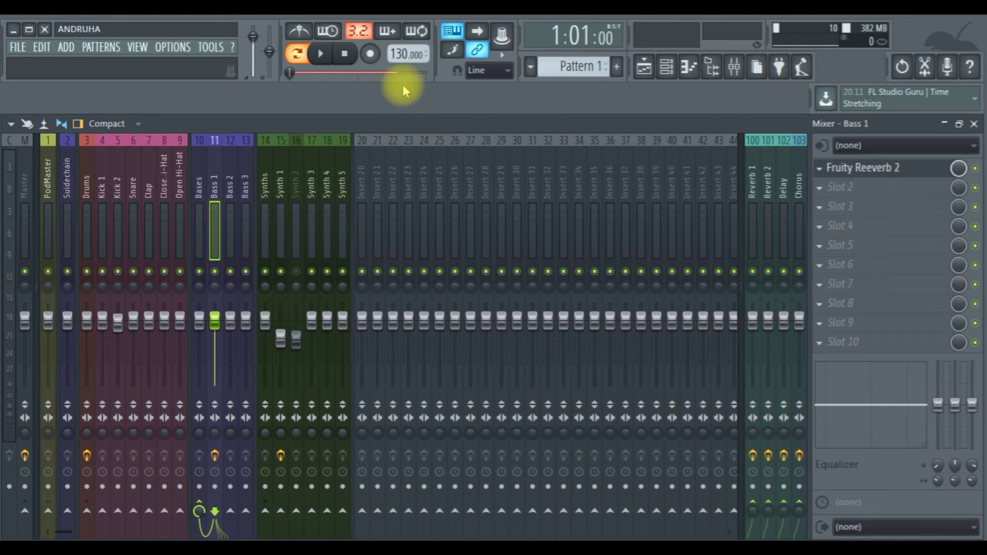
pyautogui.press('space')
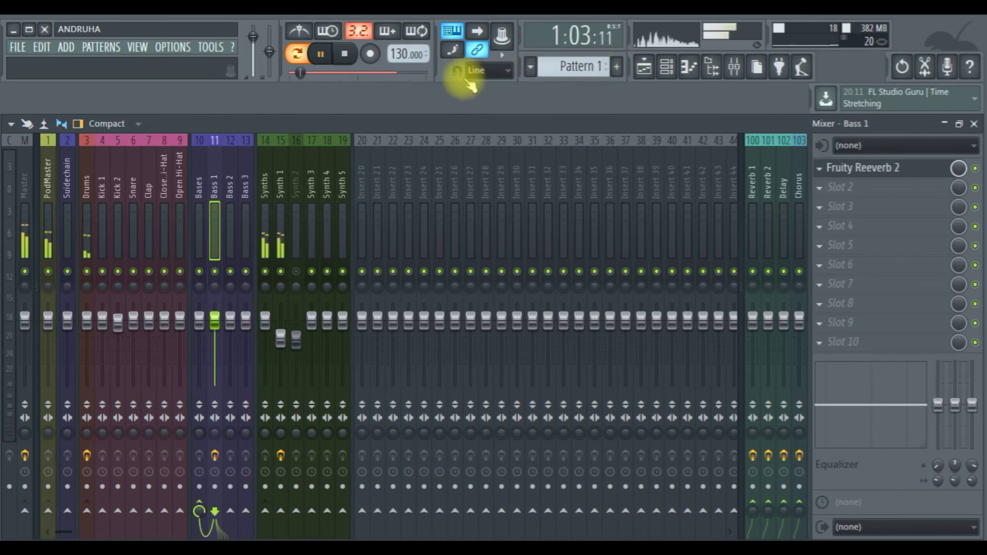
pyautogui.click(667, 72)
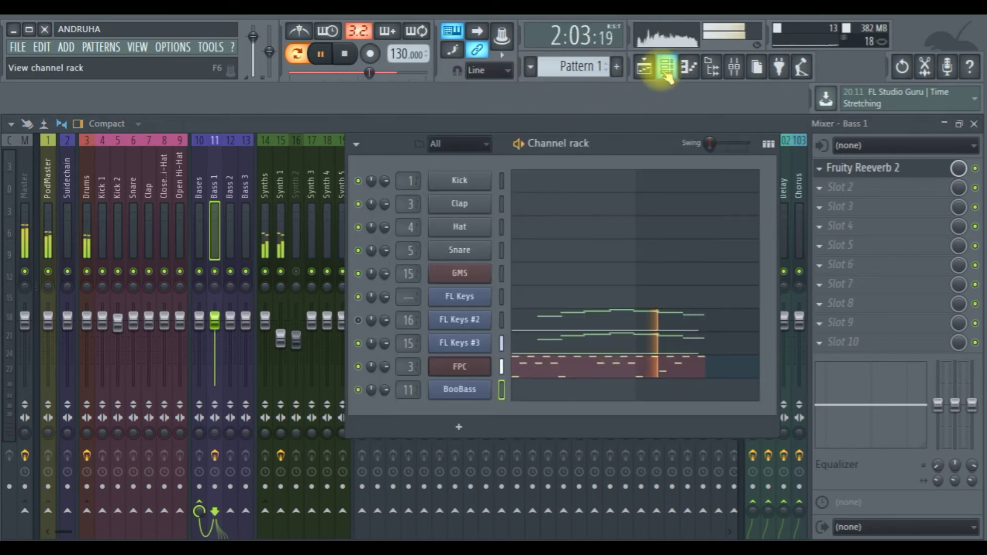
pyautogui.click(437, 388)
pyautogui.moveTo(400, 271); pyautogui.dragTo(315, 258)
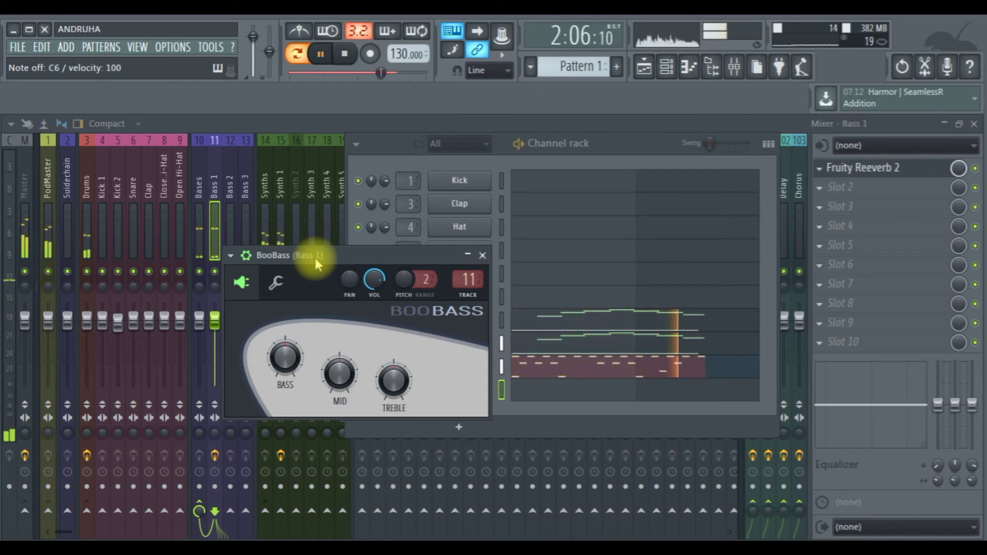
pyautogui.press('space')
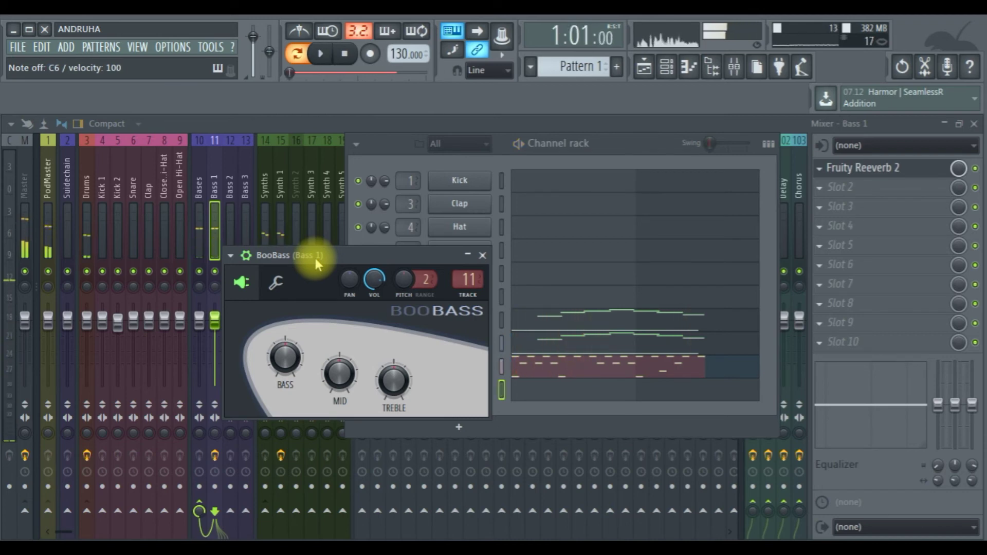
# Step: Draw a long E6 note at the start of the BooBass piano roll and a C6 note at 1:02:00, and preview them
pyautogui.click(592, 367)
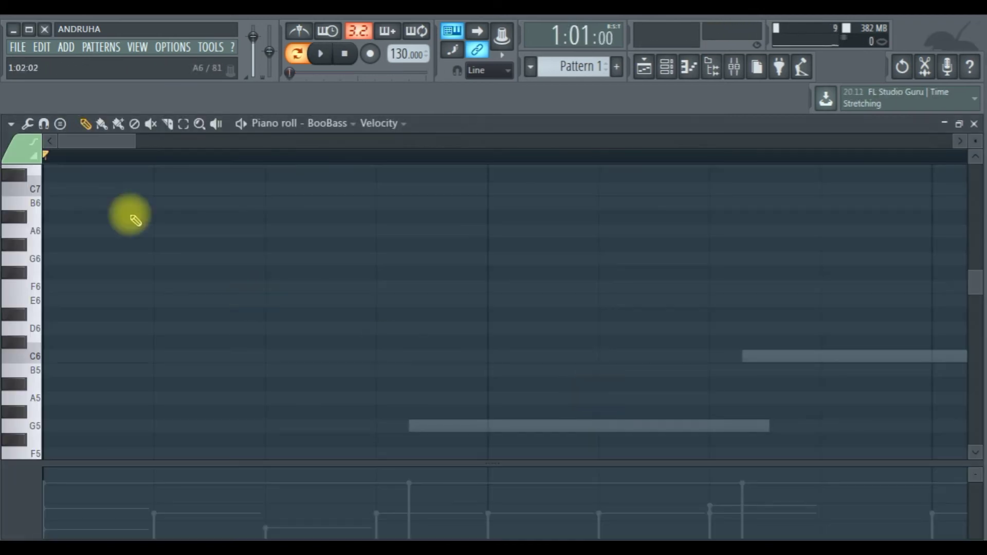
pyautogui.press('q')
pyautogui.press('e')
pyautogui.press('q')
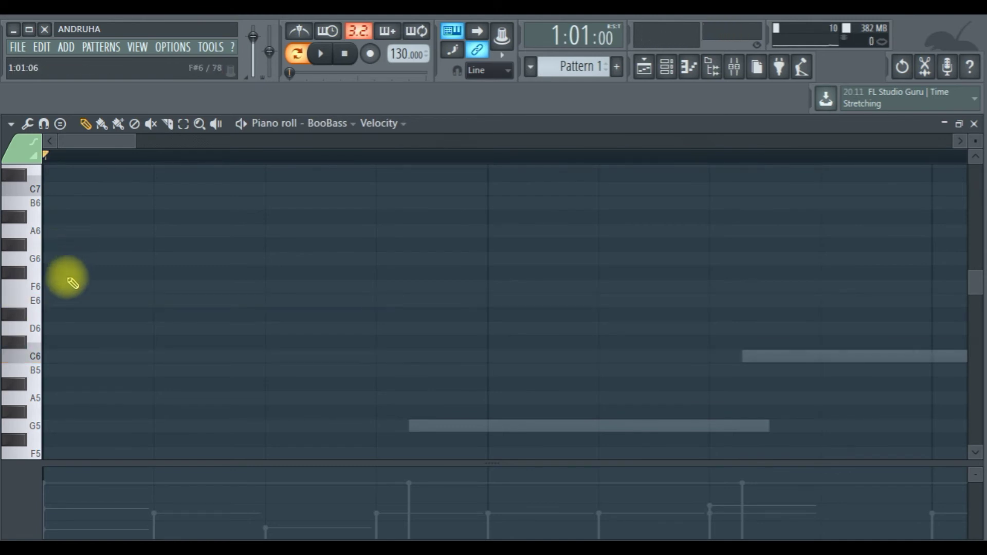
pyautogui.click(55, 300)
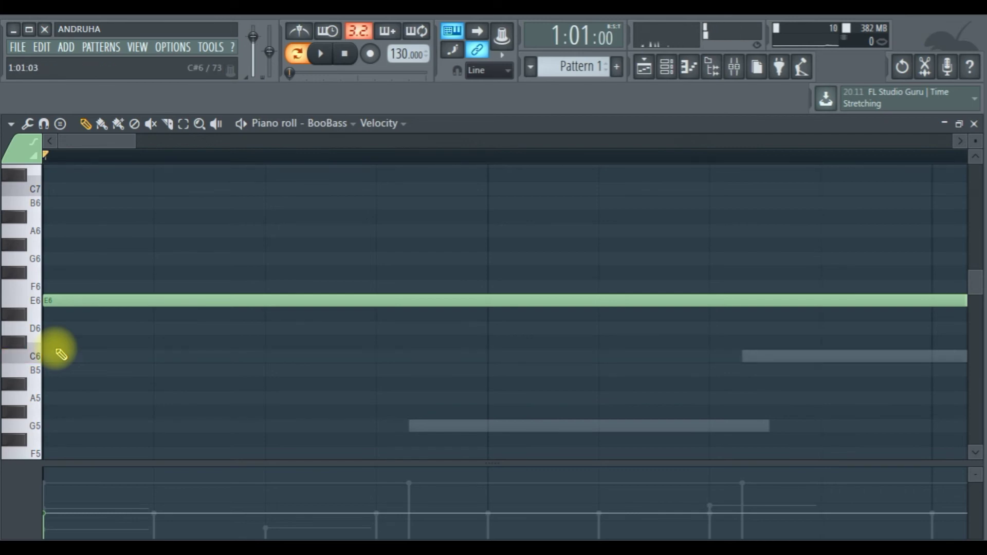
pyautogui.click(177, 357)
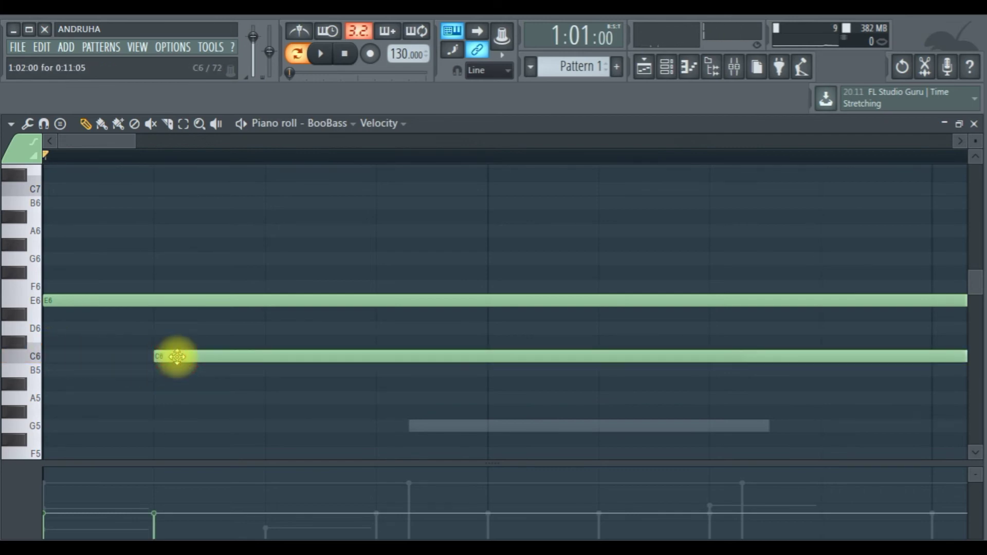
pyautogui.press('space')
pyautogui.press('space')
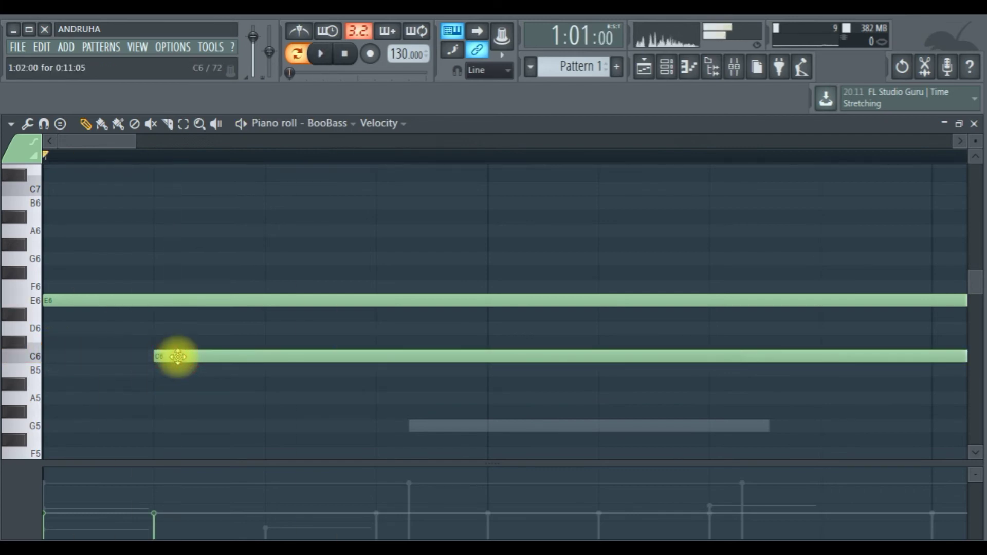
# Step: Shorten the BooBass E6 note to one beat, and move the C6 note to 1:04:00 with a length of 0:12:20
pyautogui.moveTo(134, 141); pyautogui.dragTo(473, 161)
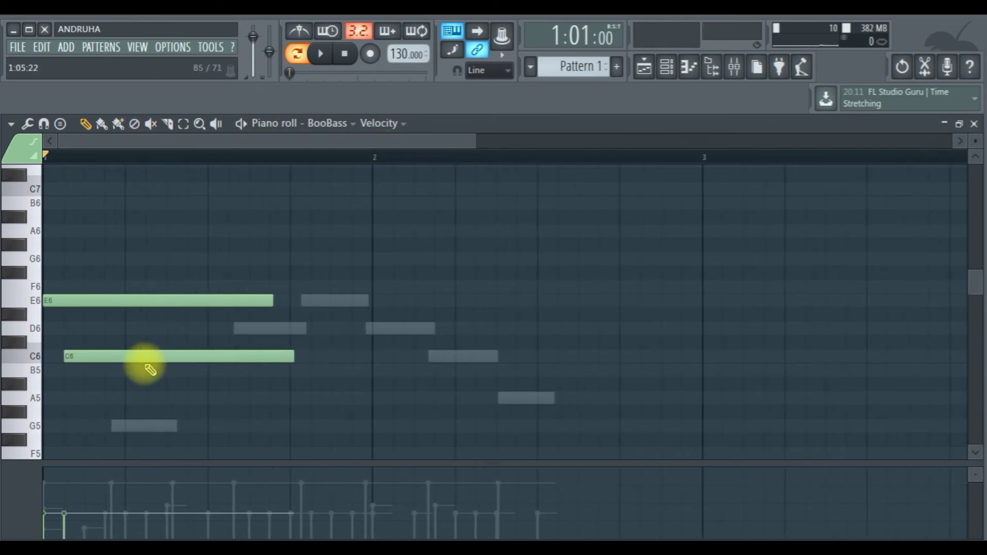
pyautogui.moveTo(272, 299); pyautogui.dragTo(123, 308)
pyautogui.moveTo(122, 356); pyautogui.dragTo(130, 358)
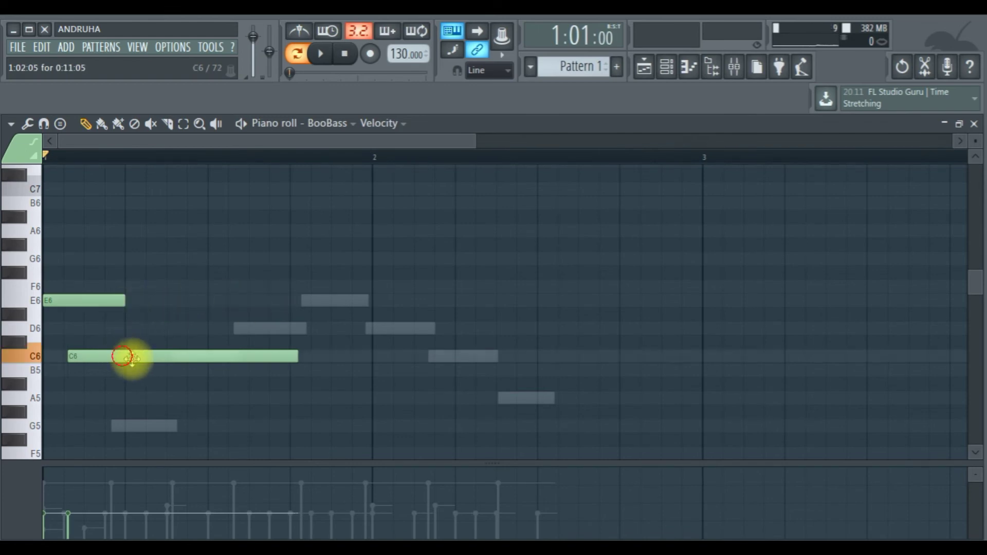
pyautogui.press('space')
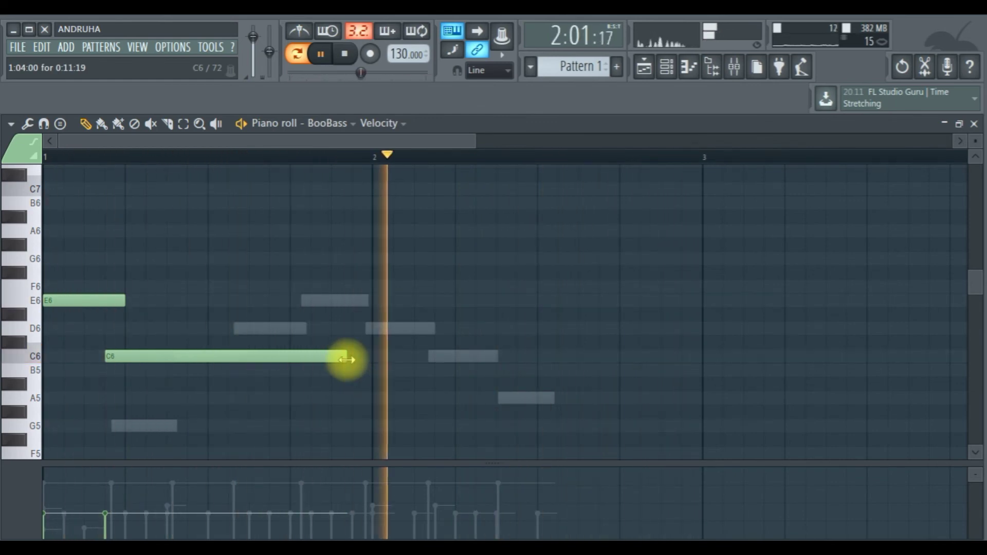
pyautogui.press('space')
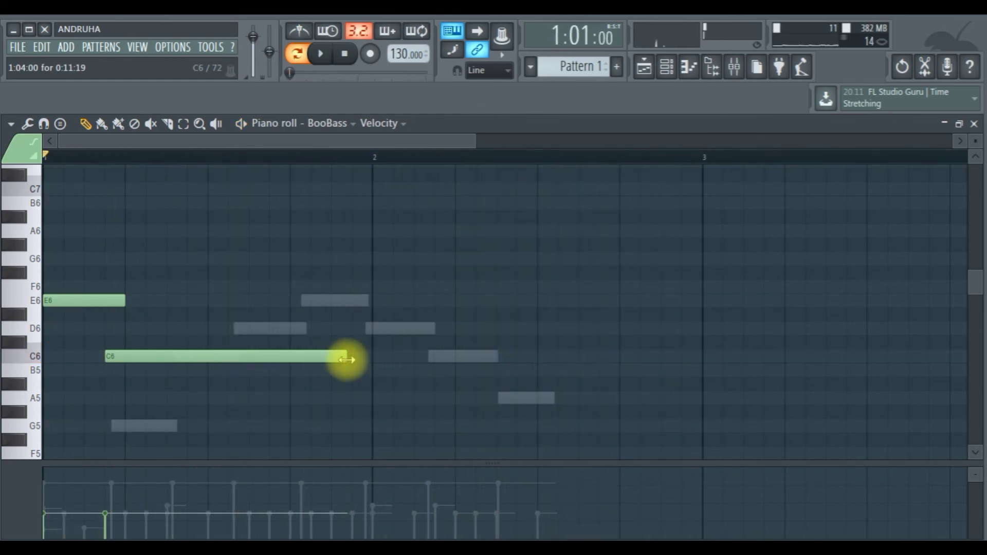
pyautogui.moveTo(347, 360); pyautogui.dragTo(358, 359)
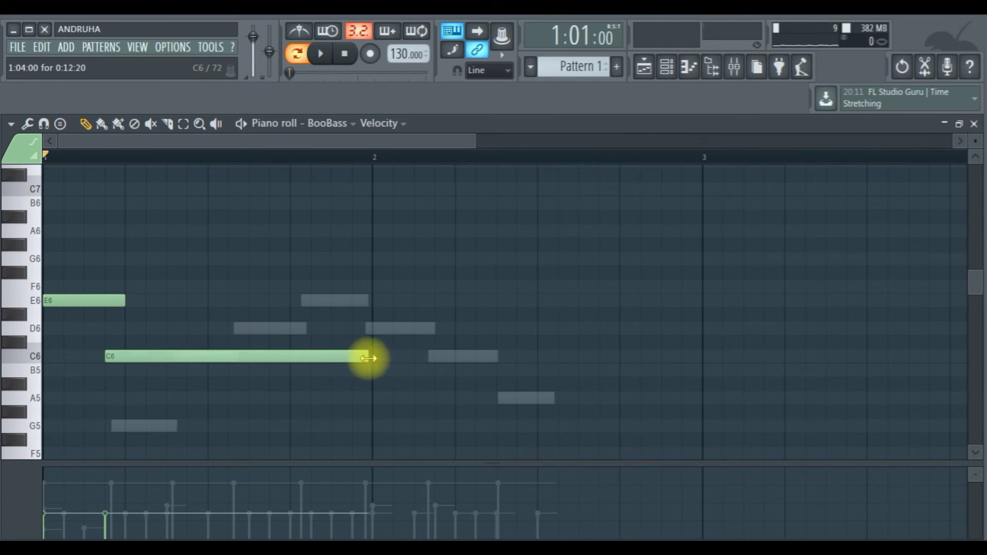
pyautogui.press('Escape')
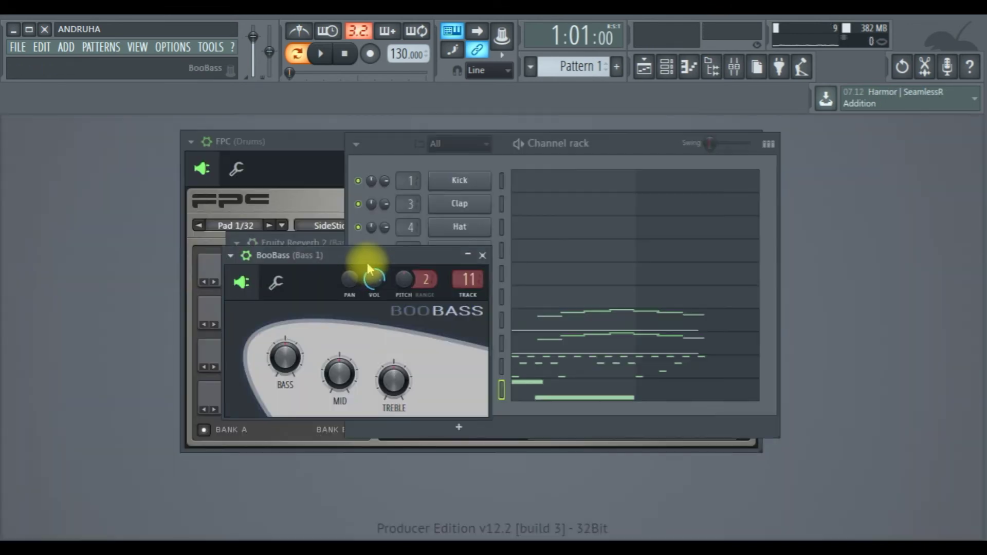
# Step: Open the FL Keys #3 piano roll and loop playback over the melody from bar 1 to the end of the A5 note
pyautogui.click(582, 340)
pyautogui.moveTo(262, 139); pyautogui.dragTo(441, 144)
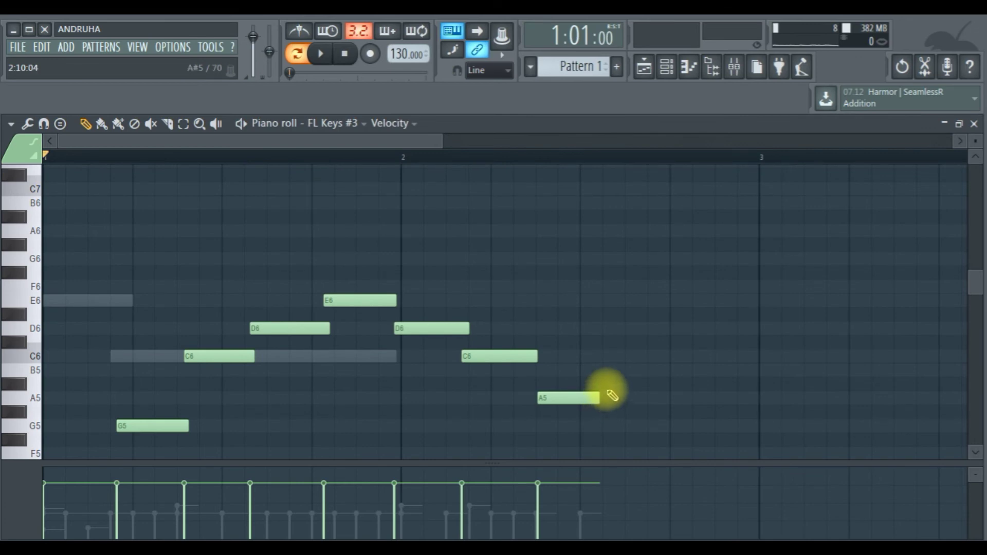
pyautogui.press('space')
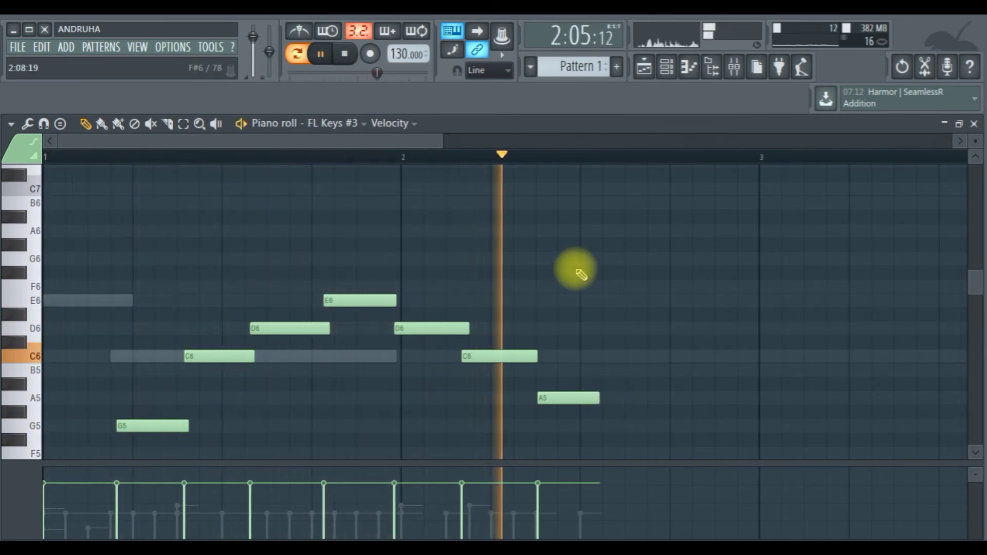
pyautogui.press('space')
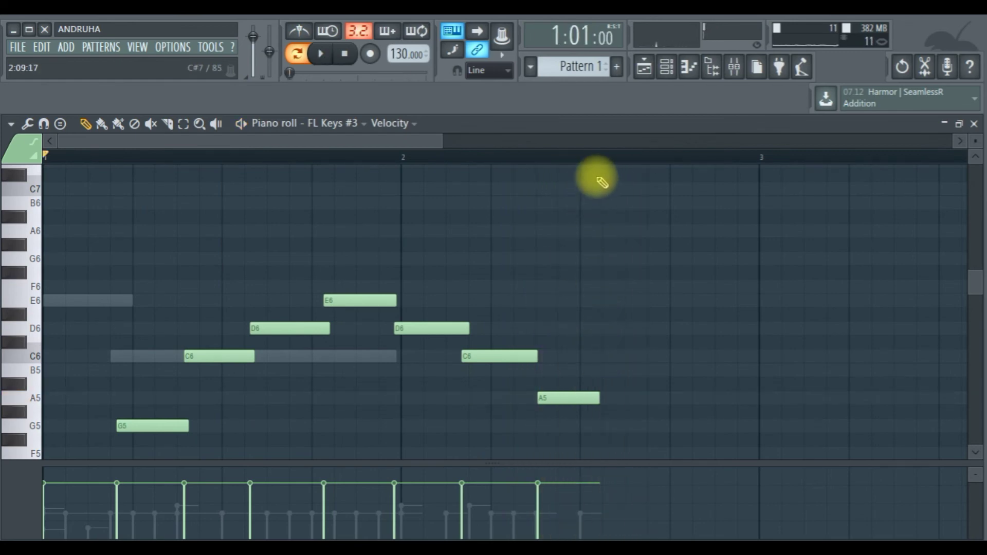
pyautogui.moveTo(607, 167); pyautogui.dragTo(26, 154)
pyautogui.press('space')
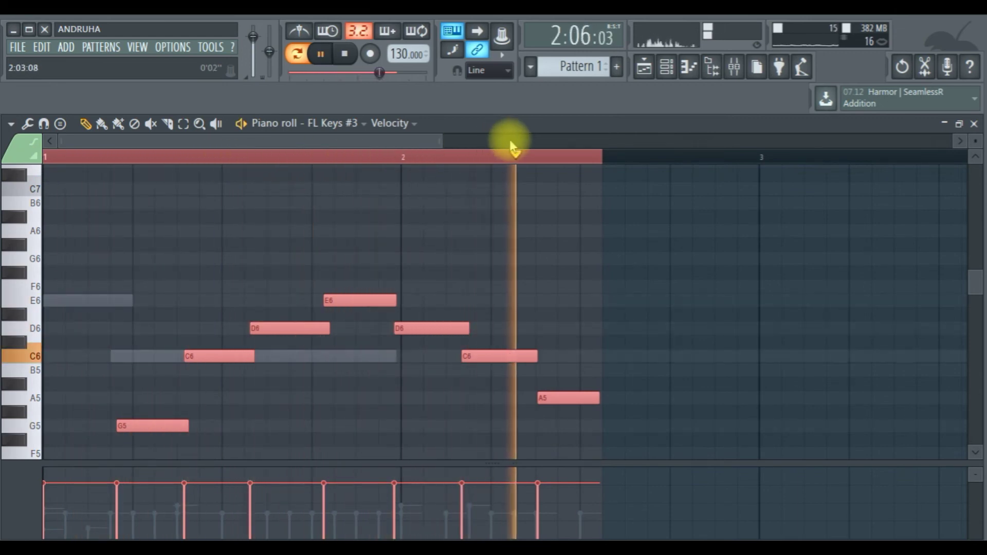
# Step: Show the mixer, stop playback, and step through the presets of Fruity Reeverb 2 on the Bass 1 track
pyautogui.click(669, 73)
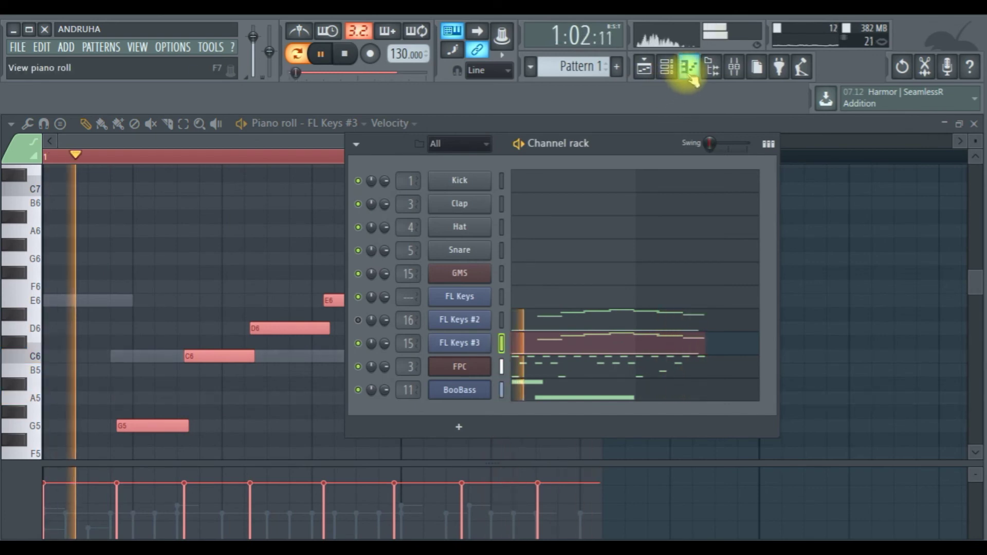
pyautogui.click(734, 66)
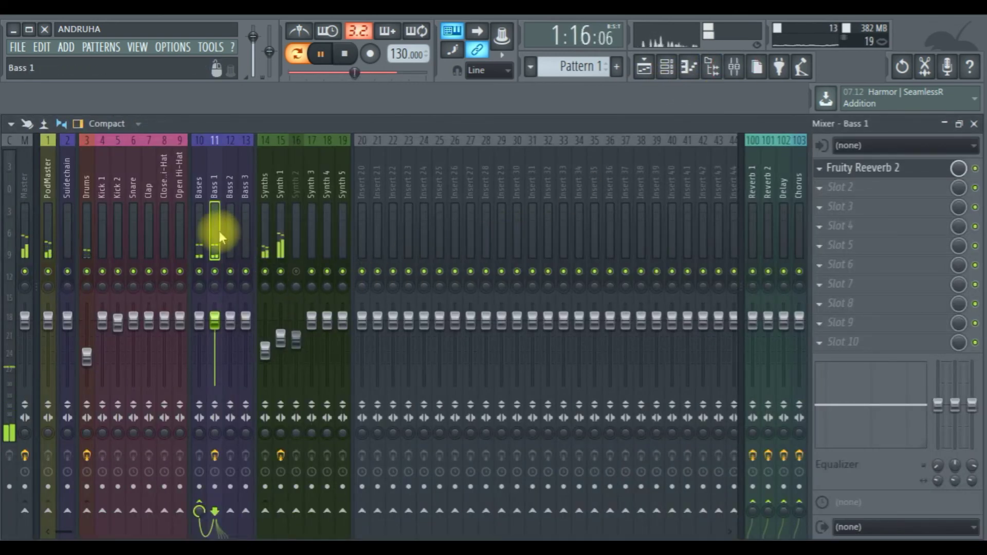
pyautogui.press('space')
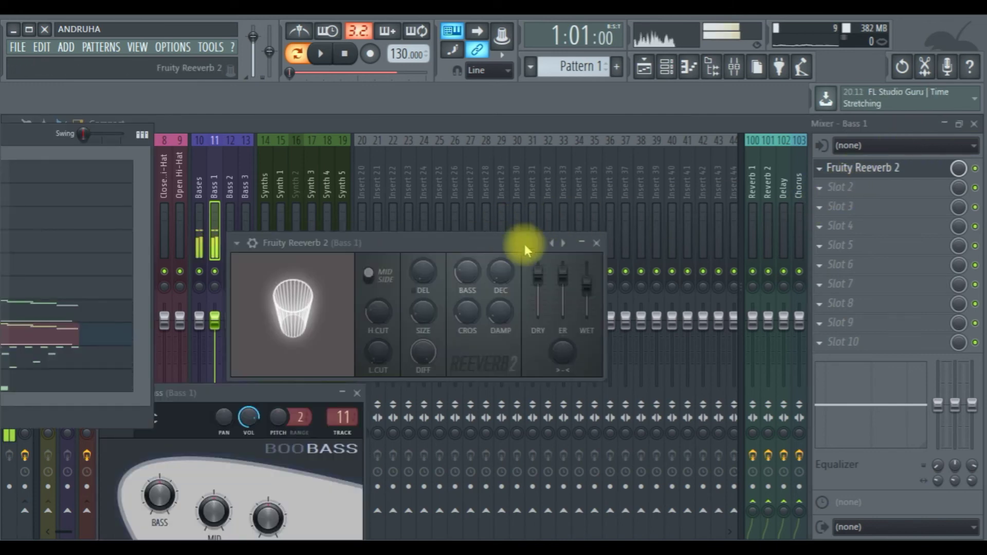
pyautogui.click(563, 244)
pyautogui.click(564, 244)
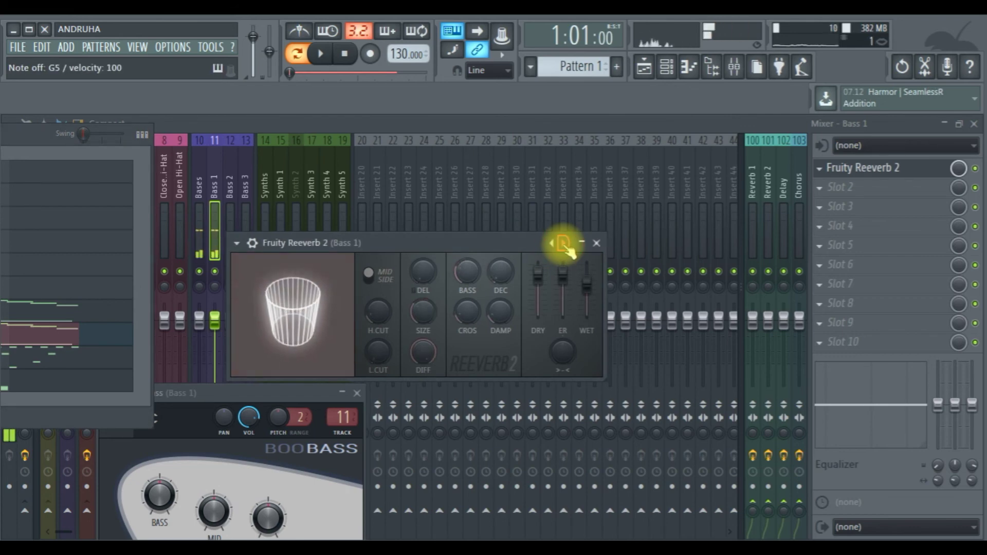
pyautogui.click(552, 245)
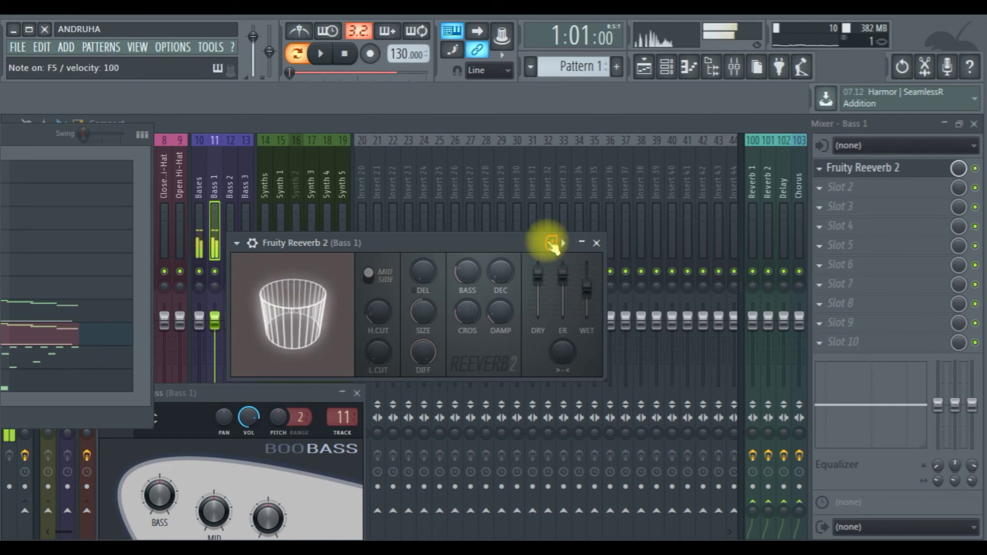
# Step: Resume playback, move the Fruity Reeverb 2 window aside and bring the mixer to the front
pyautogui.press('space')
pyautogui.moveTo(510, 245); pyautogui.dragTo(848, 274)
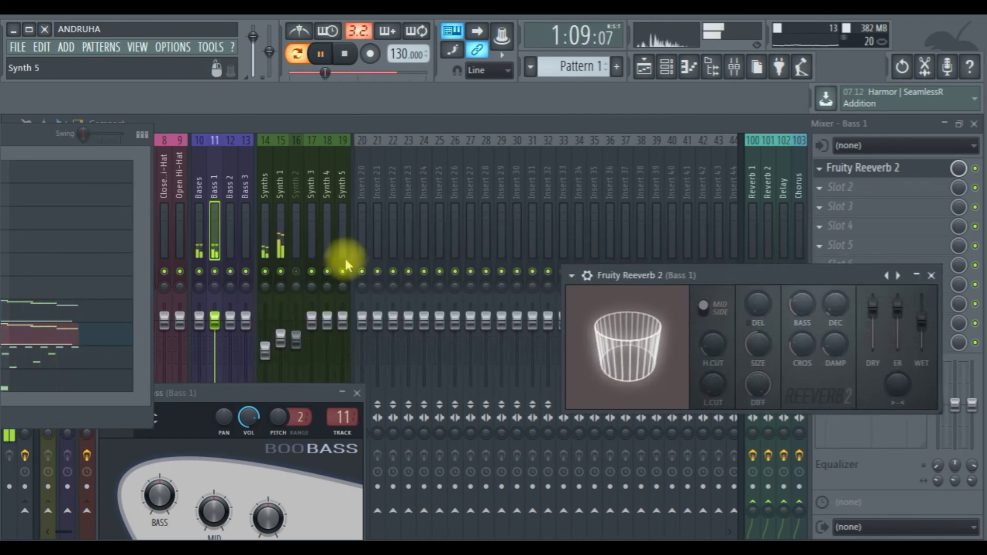
pyautogui.click(324, 123)
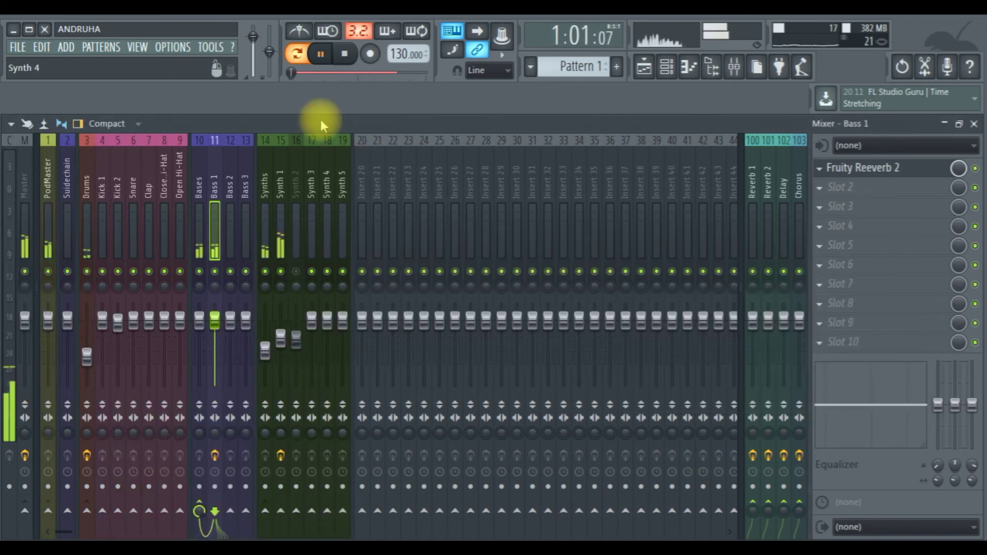
# Step: Lower the PodMaster and Master faders, raise the Drums fader to 101%, and raise the Synths fader
pyautogui.moveTo(48, 319); pyautogui.dragTo(48, 347)
pyautogui.moveTo(24, 321); pyautogui.dragTo(24, 345)
pyautogui.moveTo(91, 361); pyautogui.dragTo(89, 321)
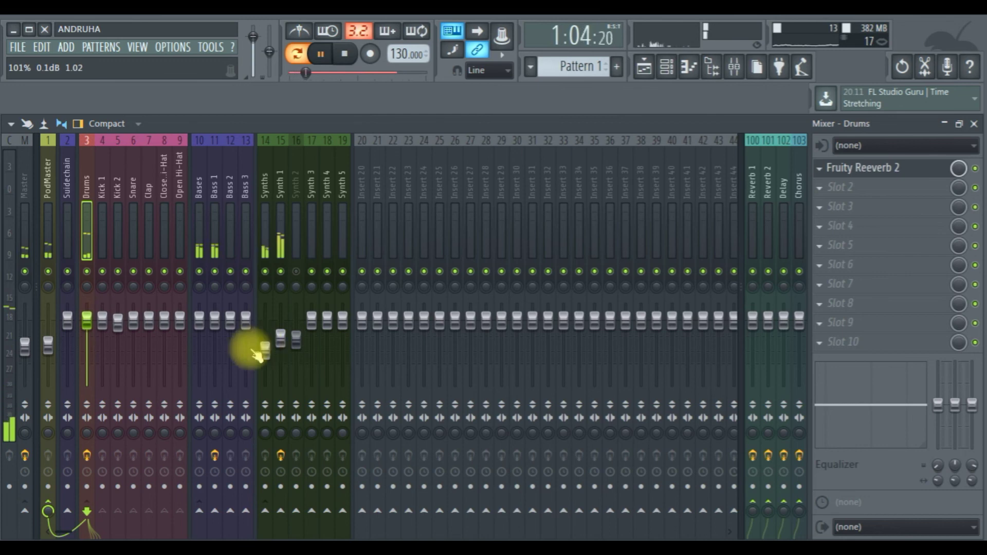
pyautogui.moveTo(264, 351); pyautogui.dragTo(265, 325)
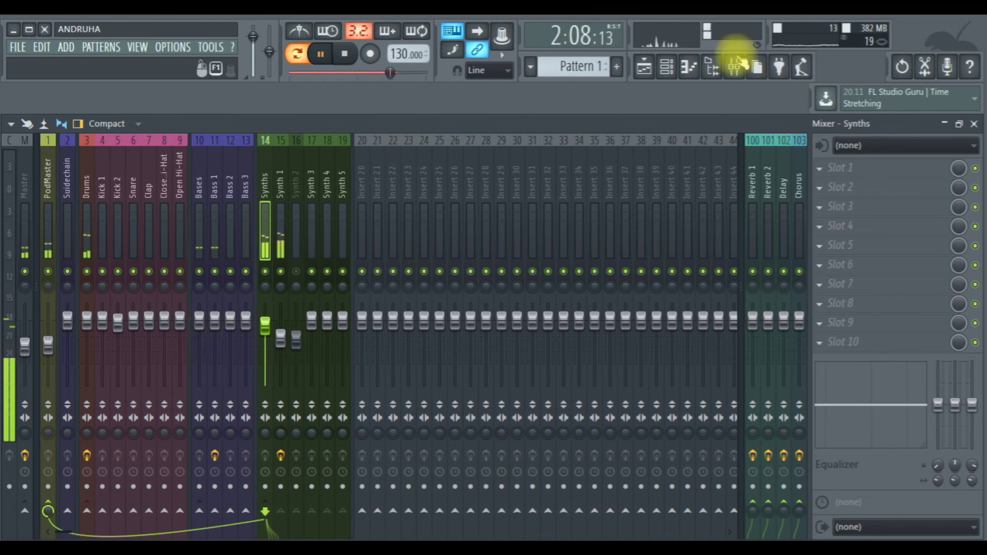
# Step: Bring the channel rack into full view, open the BooBass instrument window and open the BooBass piano roll
pyautogui.click(664, 63)
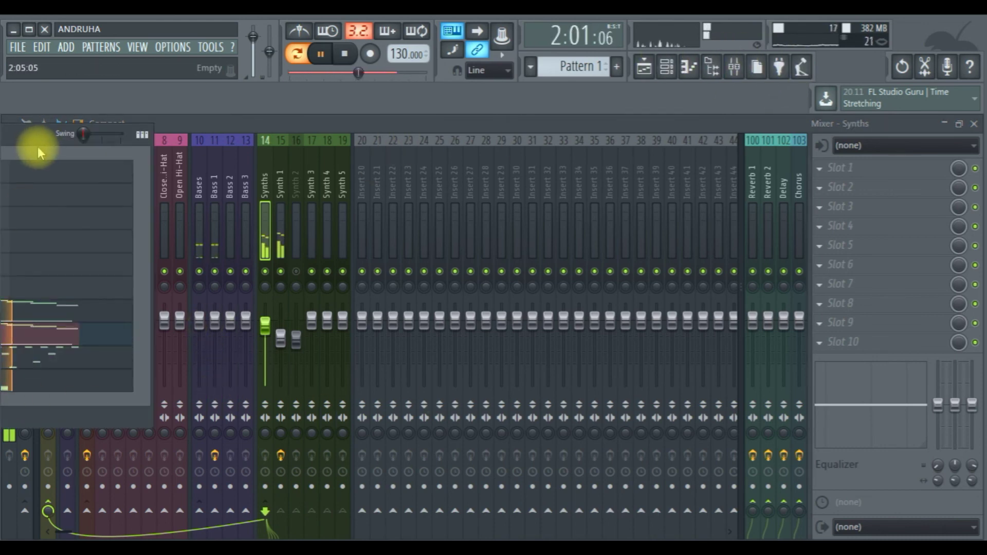
pyautogui.moveTo(31, 145); pyautogui.dragTo(585, 223)
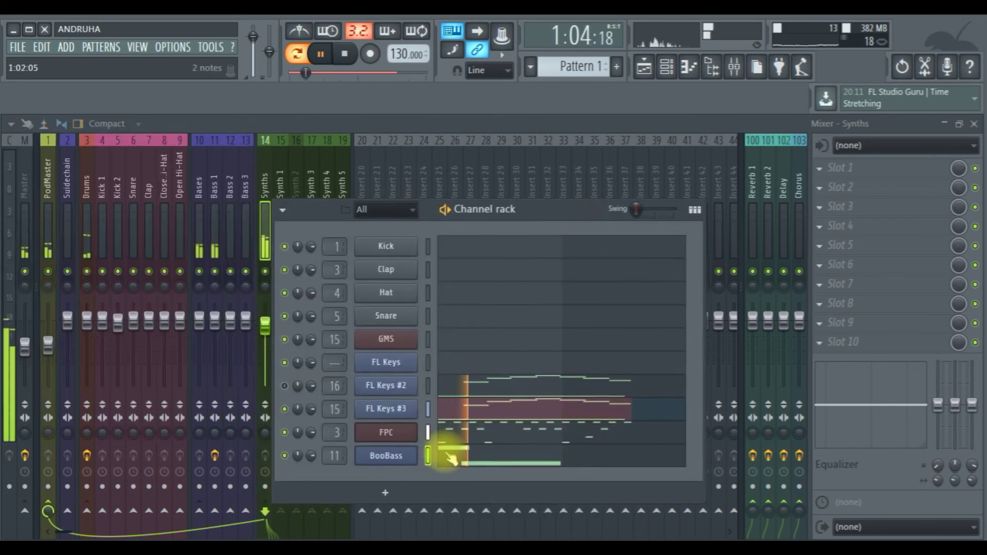
pyautogui.click(398, 459)
pyautogui.moveTo(194, 394); pyautogui.dragTo(235, 291)
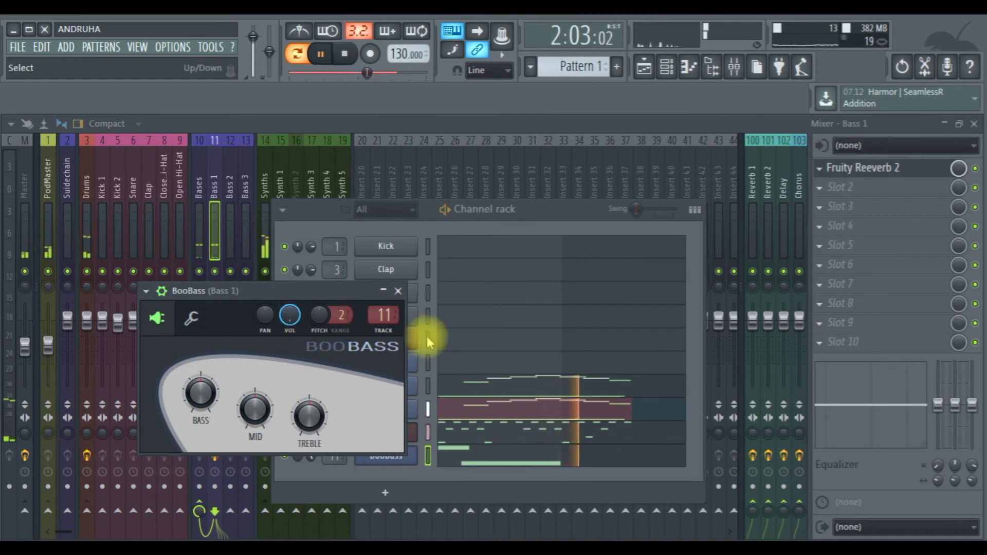
pyautogui.click(458, 448)
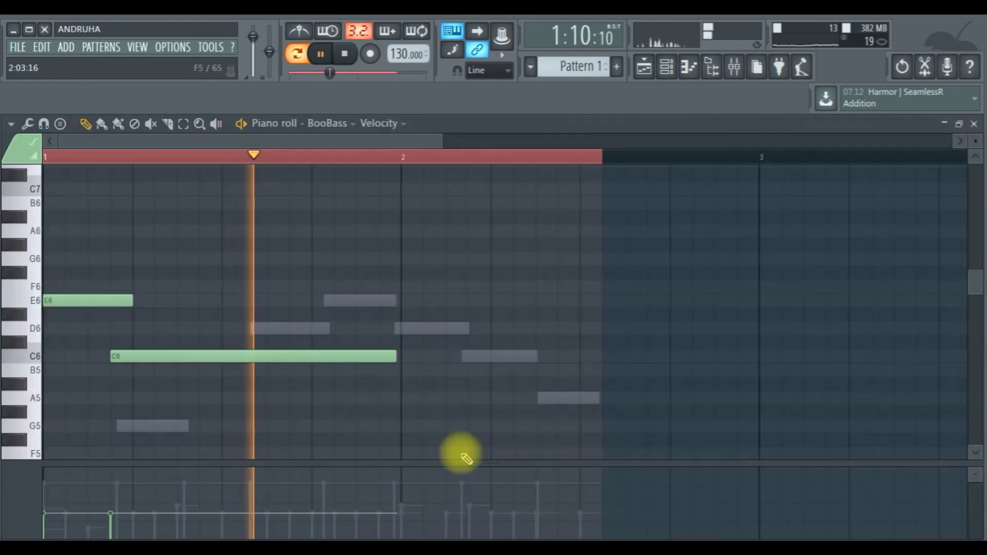
# Step: Draw an F5 note at 2:07:00 in the BooBass piano roll and shorten it to 0:02:20
pyautogui.click(472, 453)
pyautogui.rightClick(566, 454)
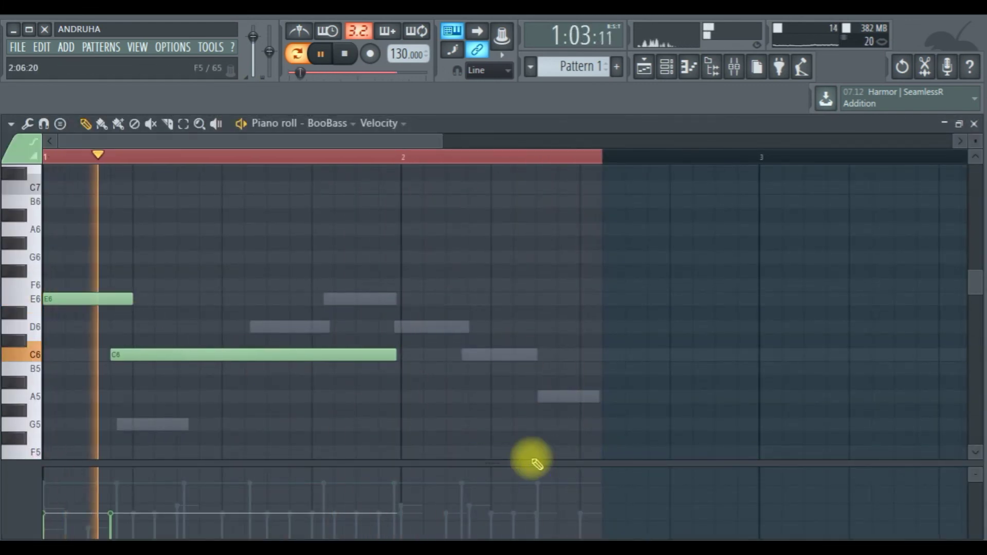
pyautogui.click(534, 452)
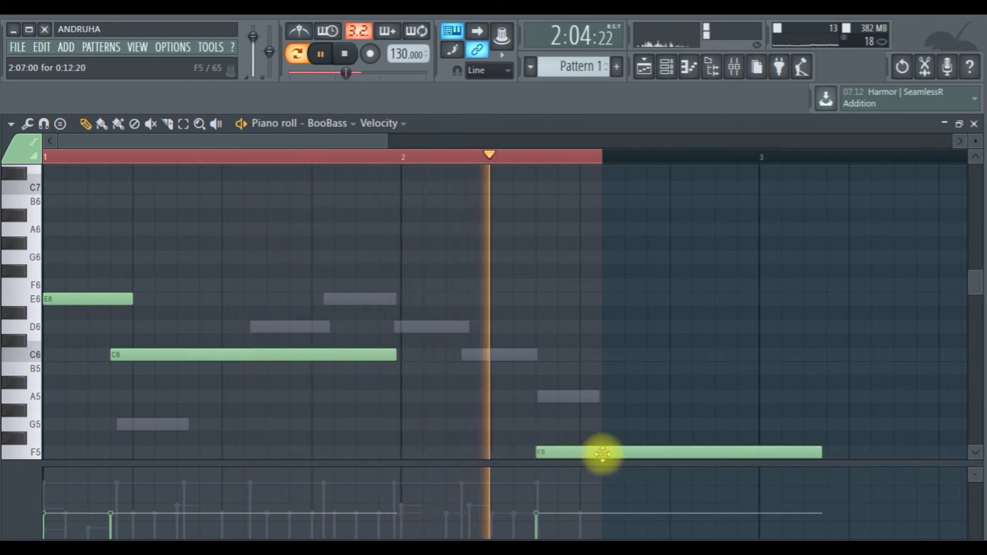
pyautogui.moveTo(821, 452); pyautogui.dragTo(602, 451)
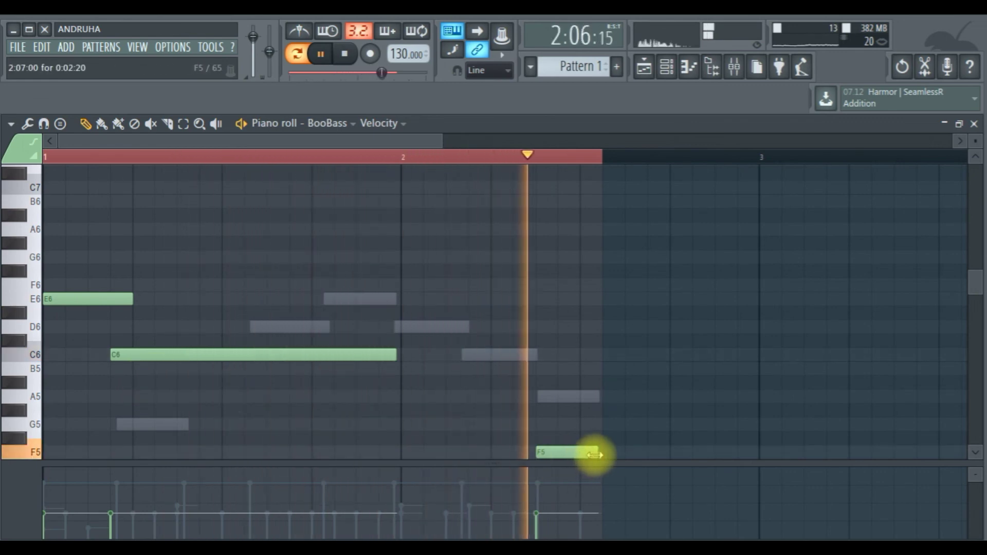
# Step: Raise the velocity of the BooBass E6, C6 and F5 notes through their note properties
pyautogui.doubleClick(60, 298)
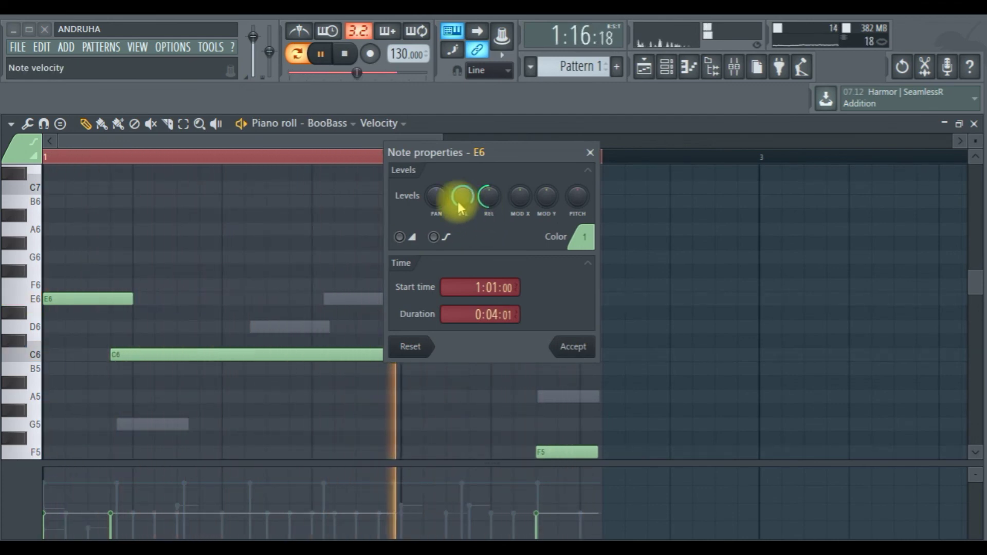
pyautogui.click(570, 344)
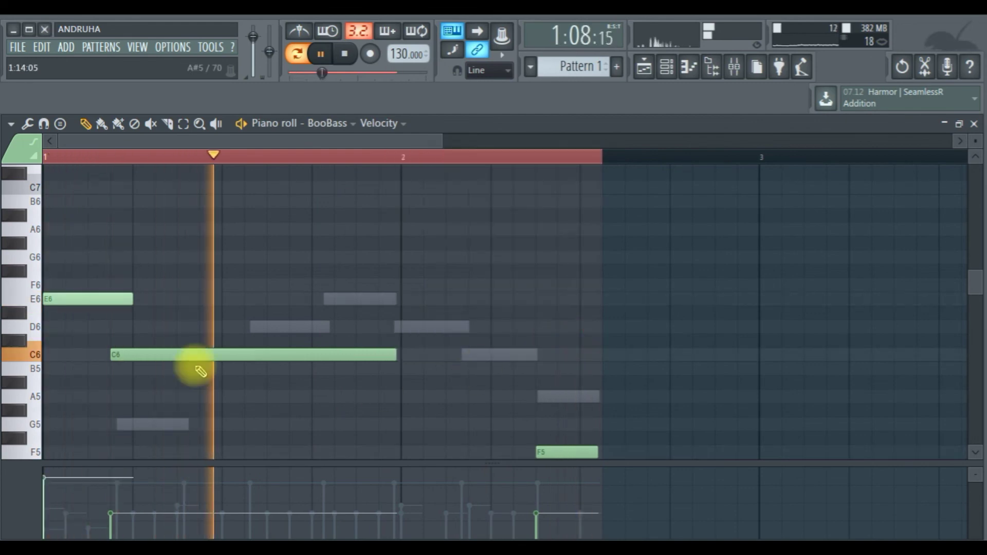
pyautogui.click(177, 354)
pyautogui.doubleClick(178, 355)
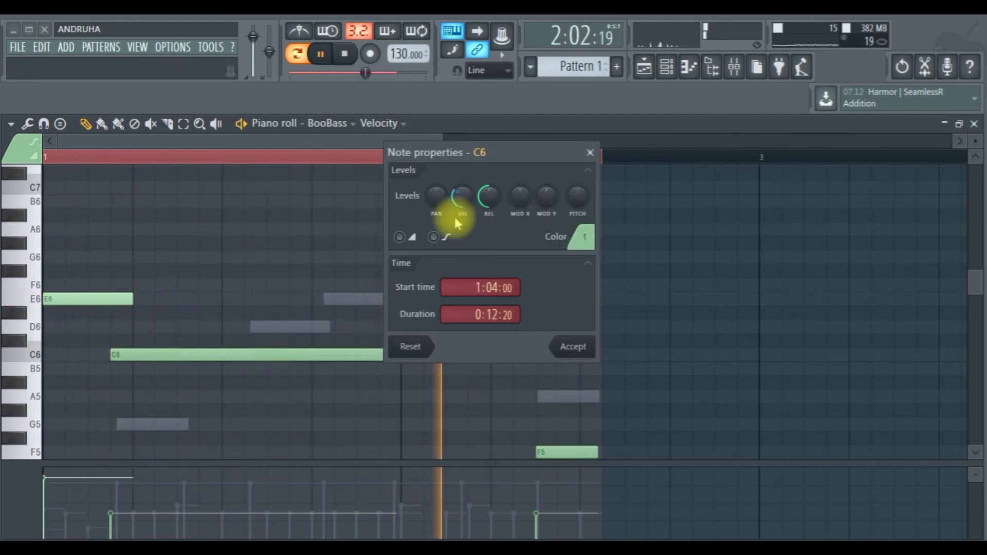
pyautogui.moveTo(463, 196); pyautogui.dragTo(452, 208)
pyautogui.click(573, 346)
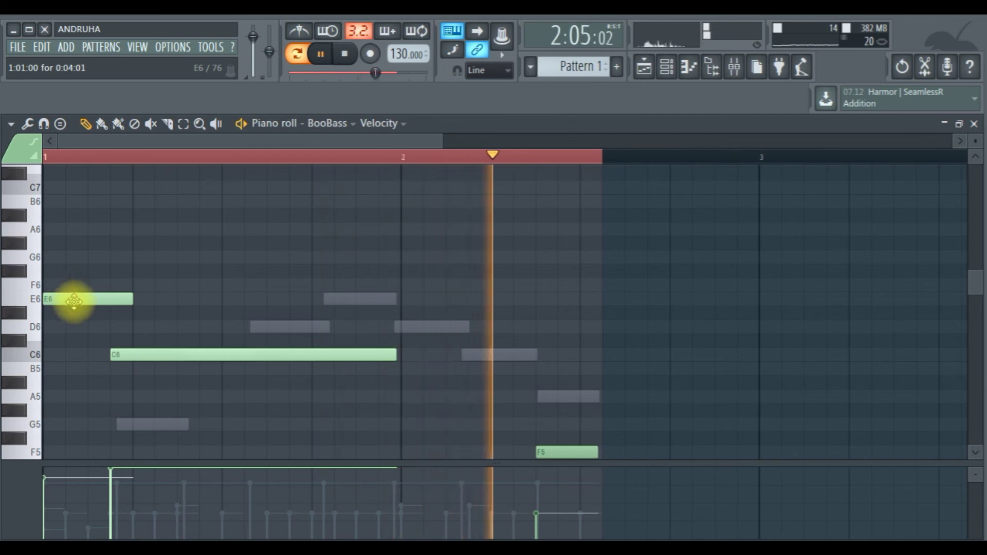
pyautogui.doubleClick(545, 453)
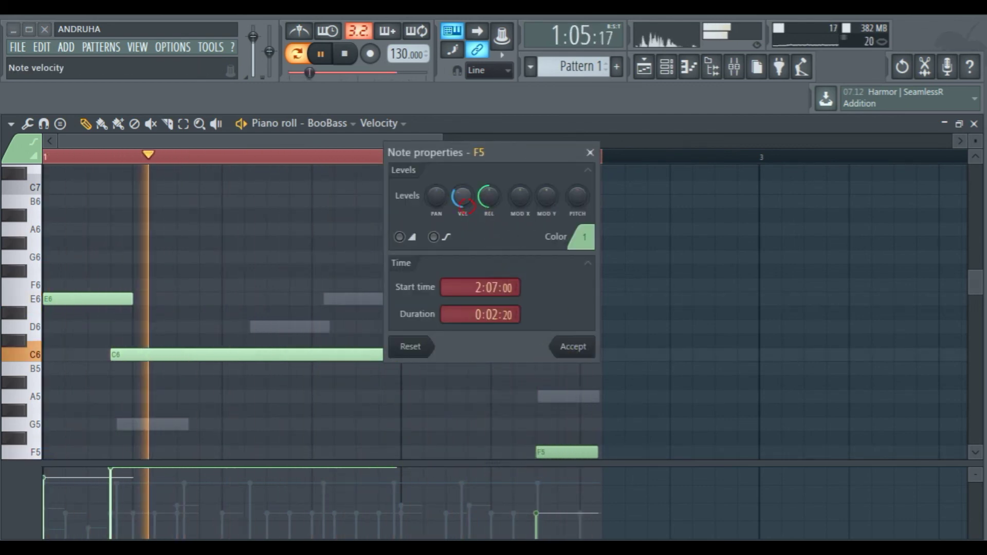
pyautogui.click(574, 348)
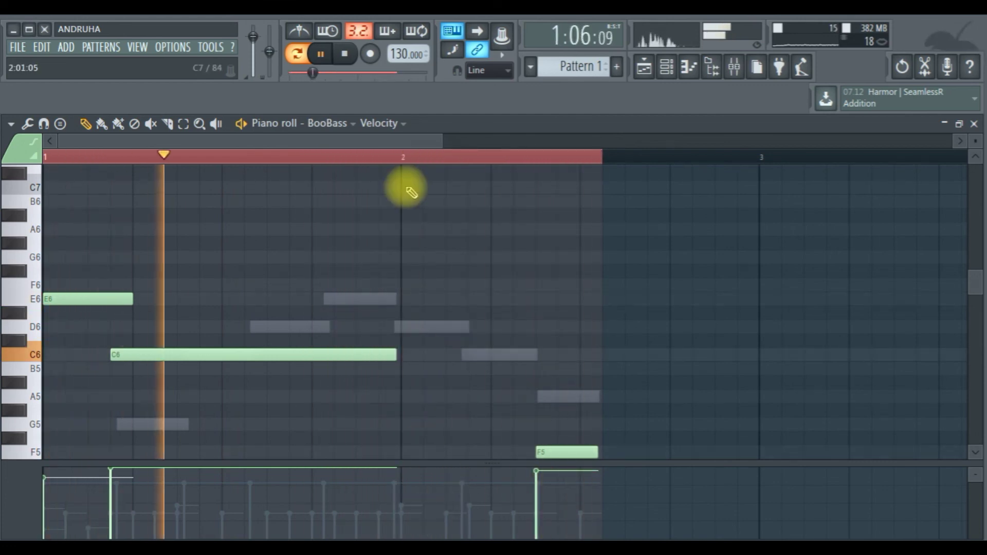
# Step: Lower the Bass 1 fader to 61% and raise the Master fader to 83% in the mixer, and stop playback
pyautogui.click(734, 66)
pyautogui.moveTo(215, 320); pyautogui.dragTo(215, 345)
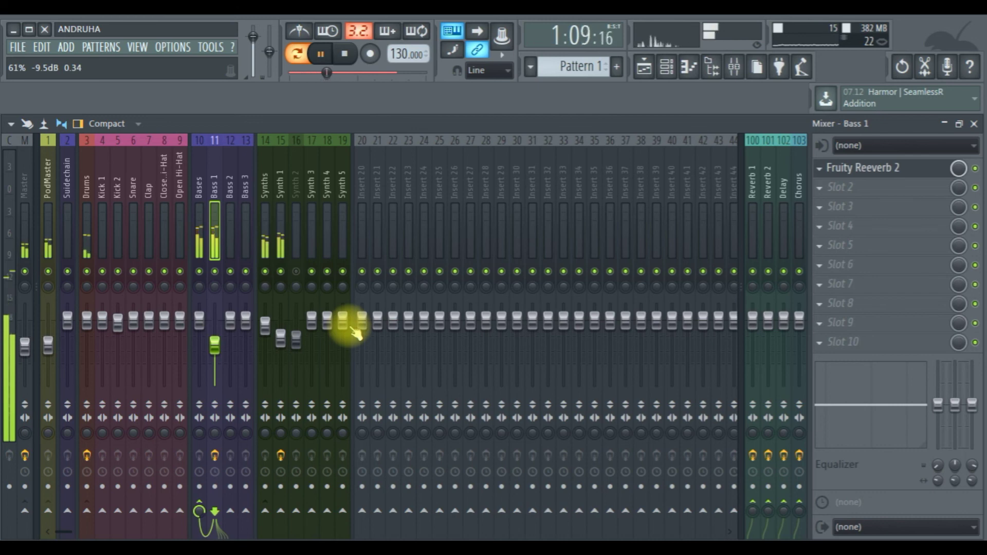
pyautogui.moveTo(23, 347); pyautogui.dragTo(23, 332)
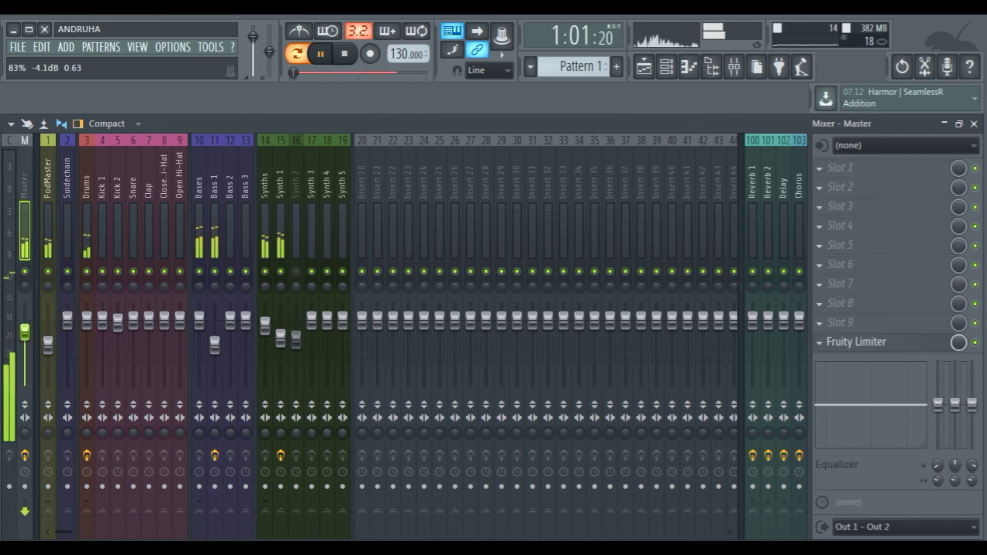
pyautogui.press('space')
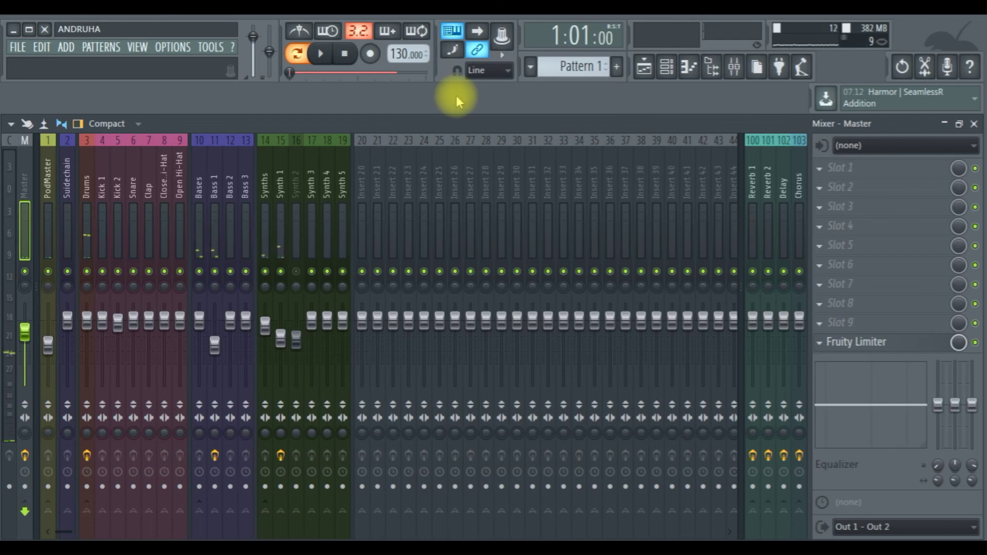